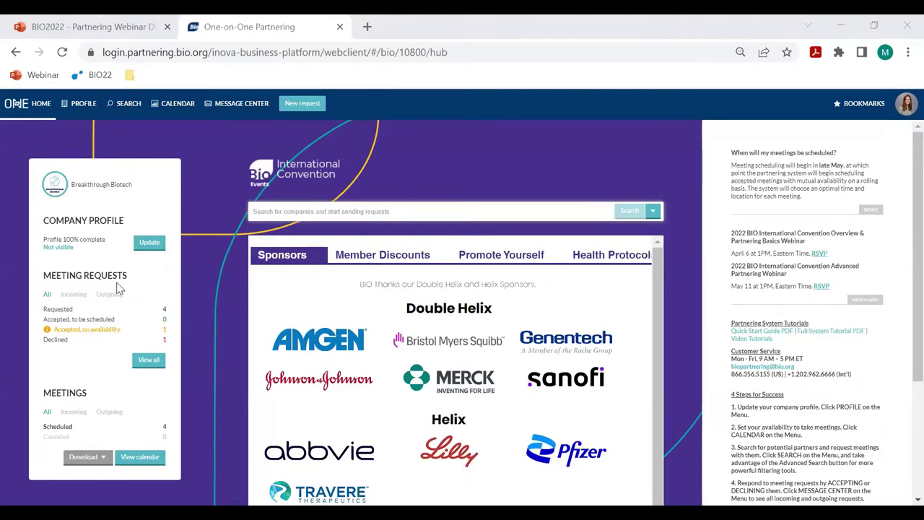
- Examine the partnering home page: meeting requests, participant profiles, Member Discounts, Promote Yourself, Health Protocols, webinar news and help information
scroll(107, 356, "down", 3)
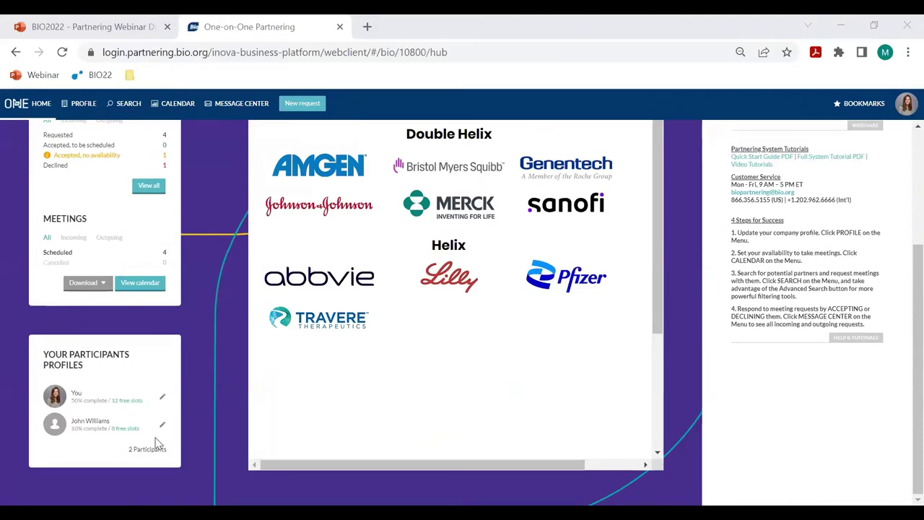
scroll(158, 438, "up", 3)
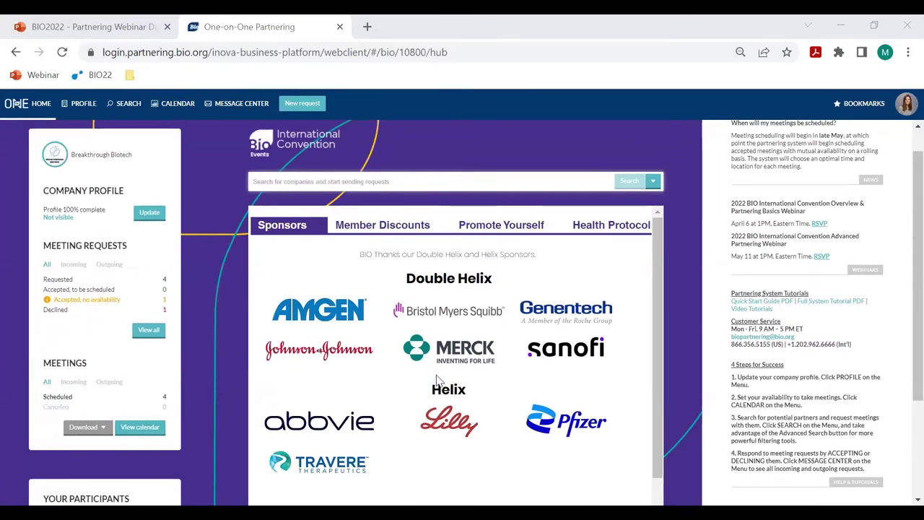
left_click(384, 225)
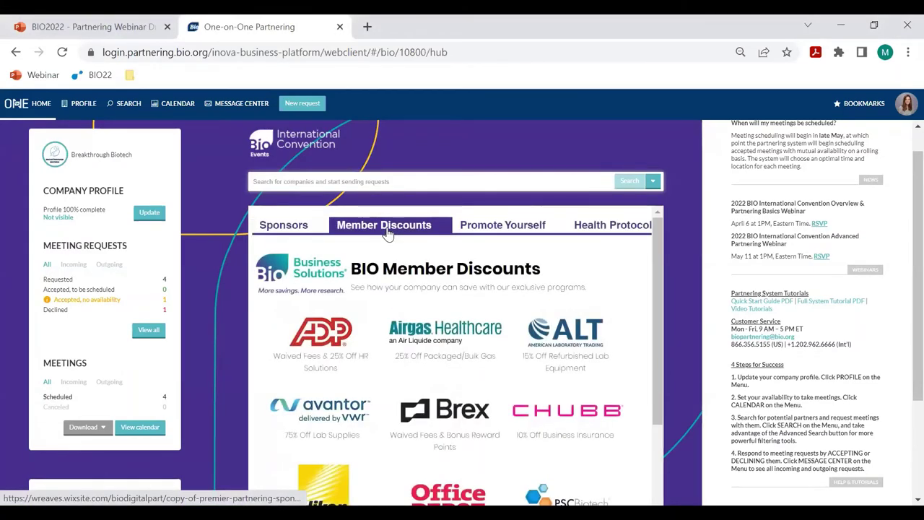
left_click(497, 230)
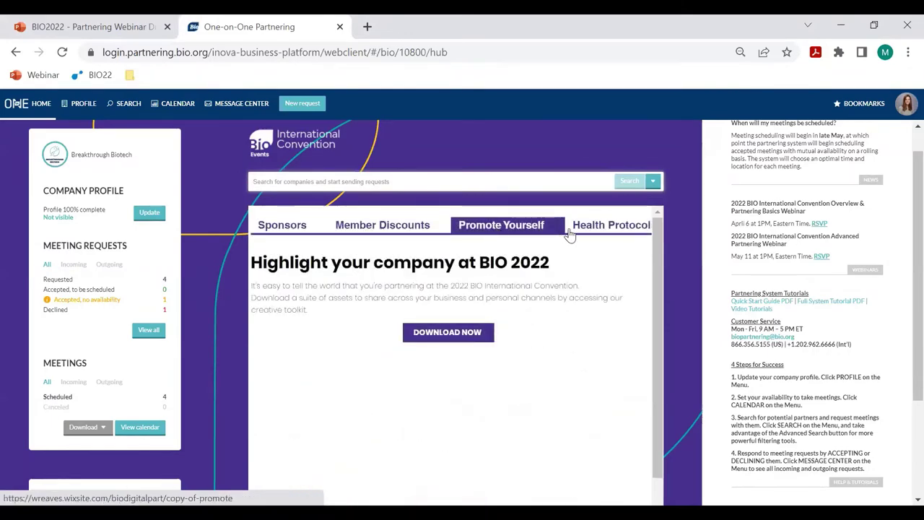
left_click(580, 227)
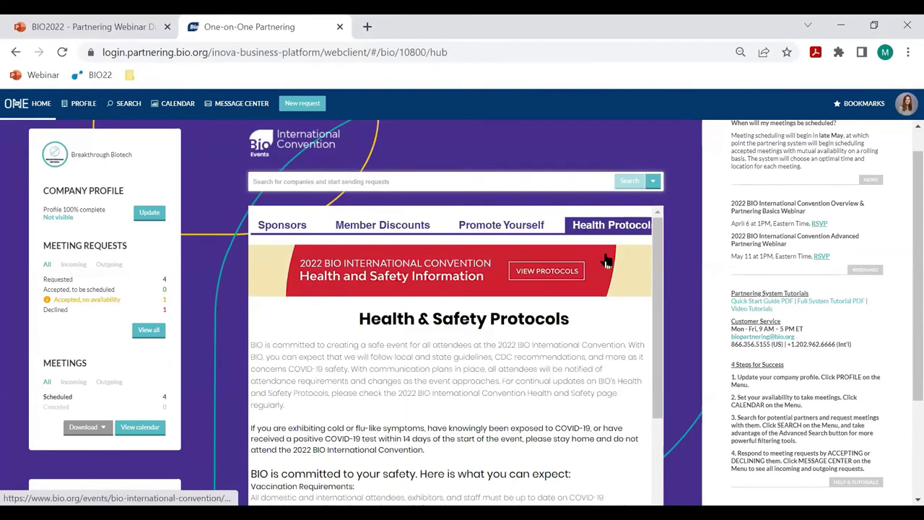
scroll(822, 160, "up", 1)
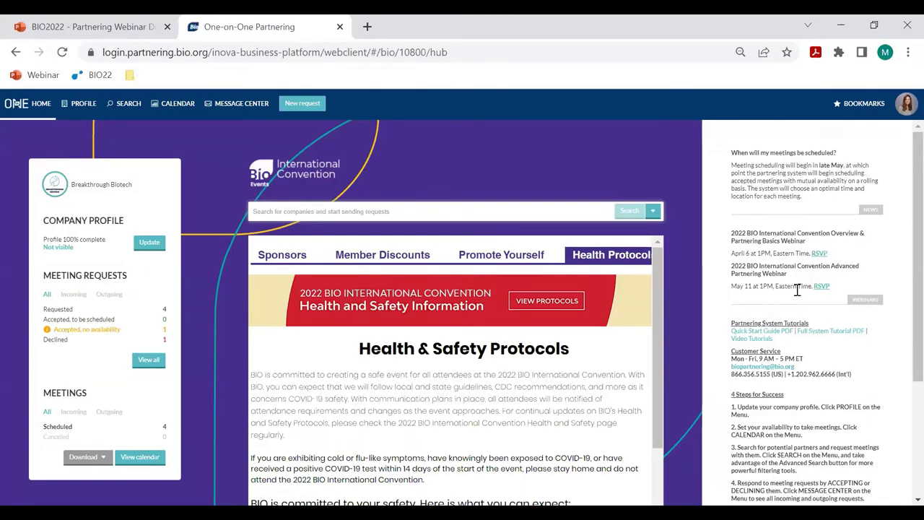
scroll(796, 289, "down", 2)
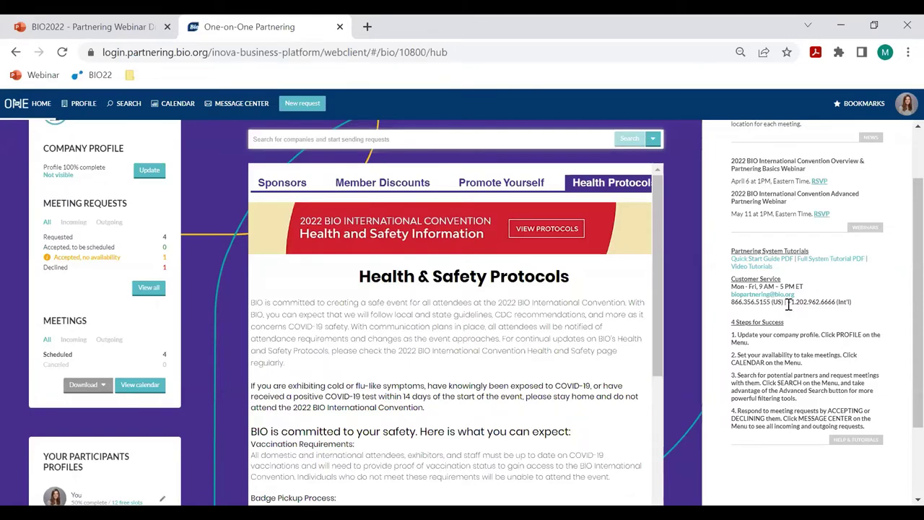
scroll(206, 321, "up", 2)
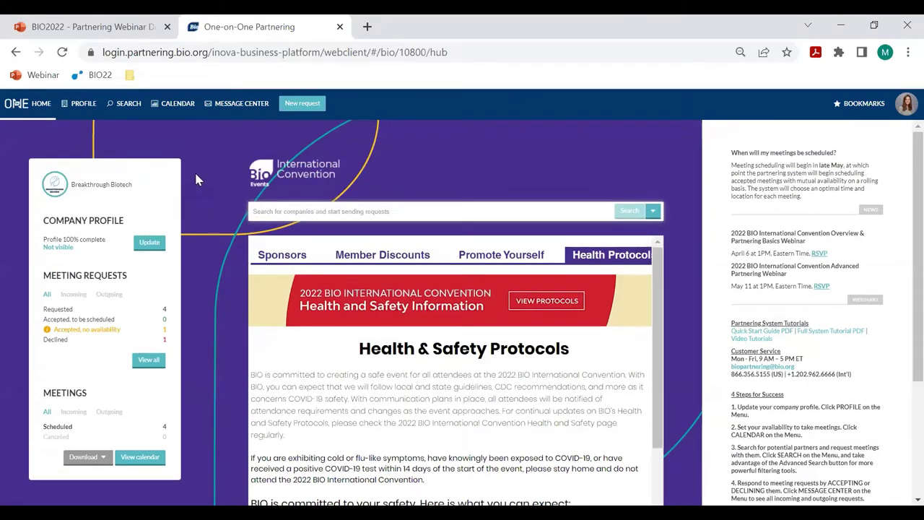
- Open the Breakthrough Biotech company profile and review its description, news, licensing objectives and therapeutic areas of interest
left_click(78, 114)
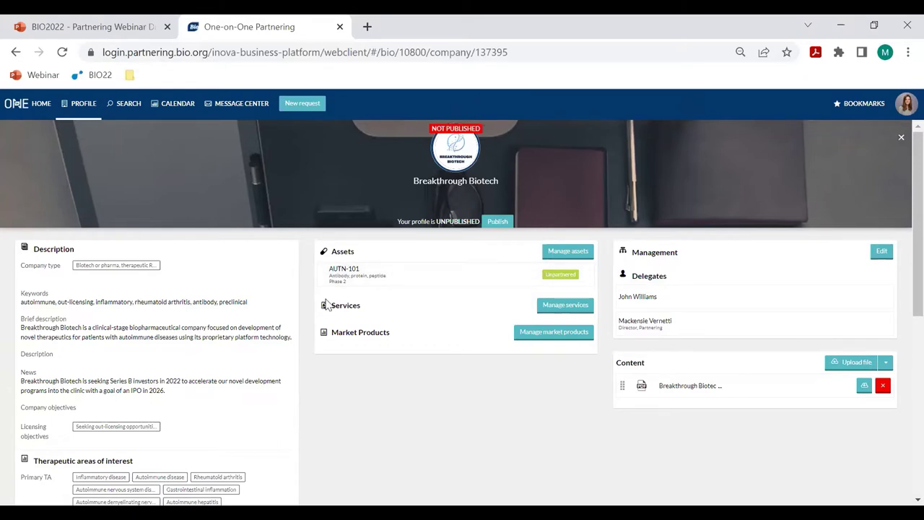
scroll(302, 274, "down", 1)
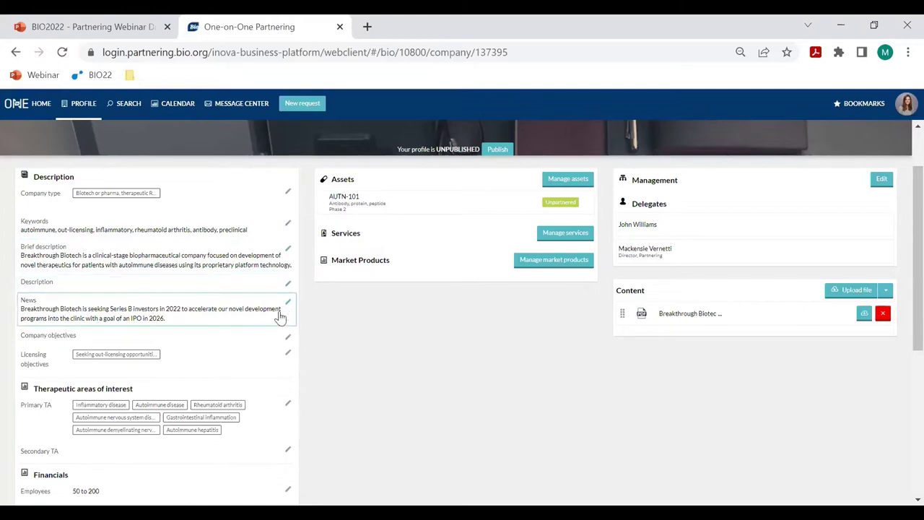
scroll(277, 322, "down", 1)
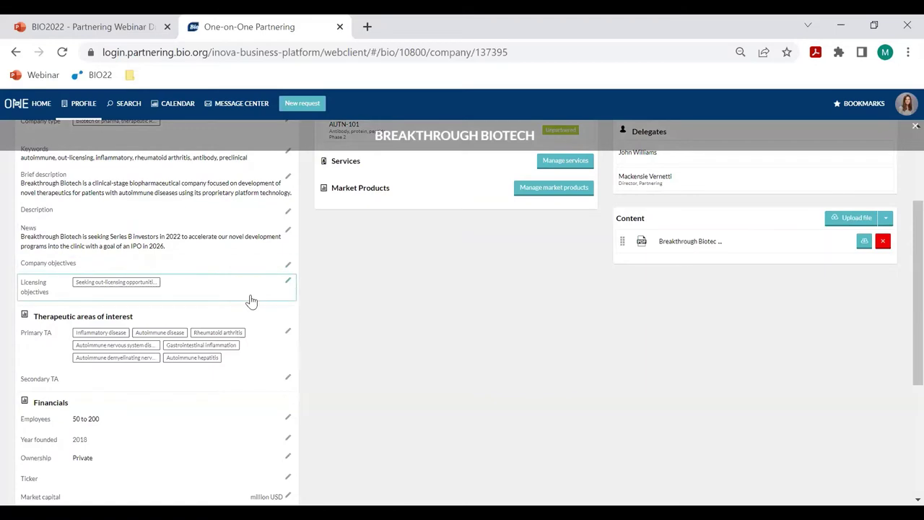
scroll(251, 300, "down", 1)
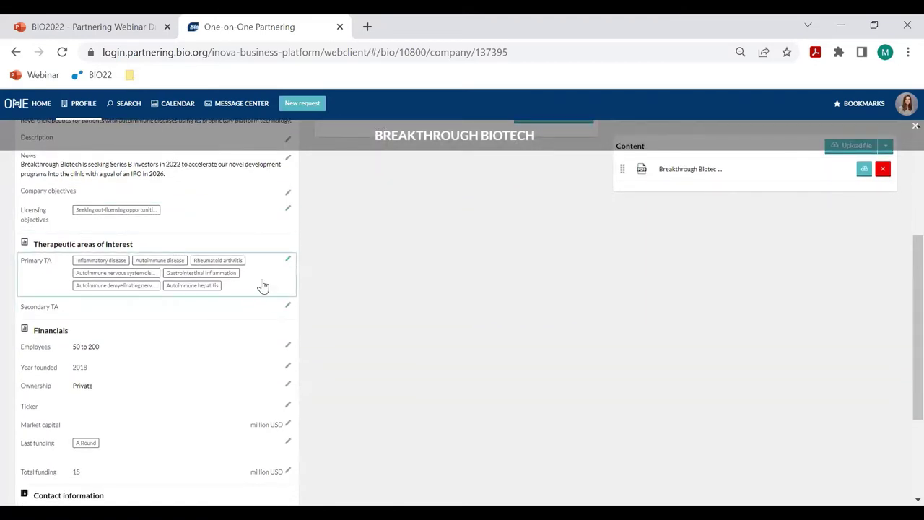
left_click(262, 286)
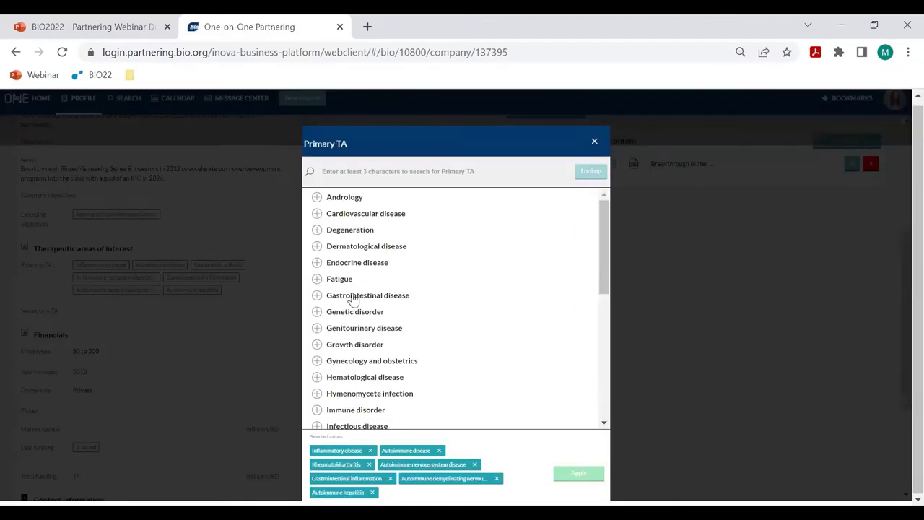
left_click(355, 295)
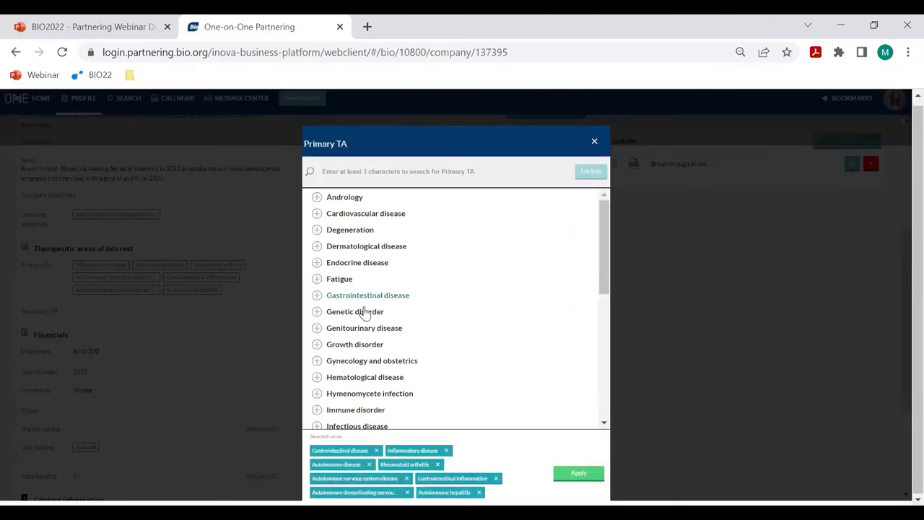
left_click(316, 295)
left_click(328, 312)
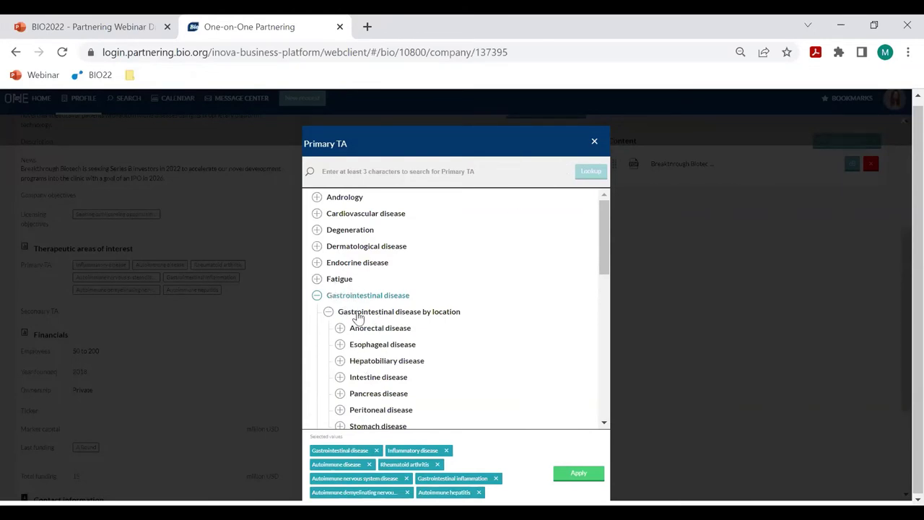
left_click(594, 141)
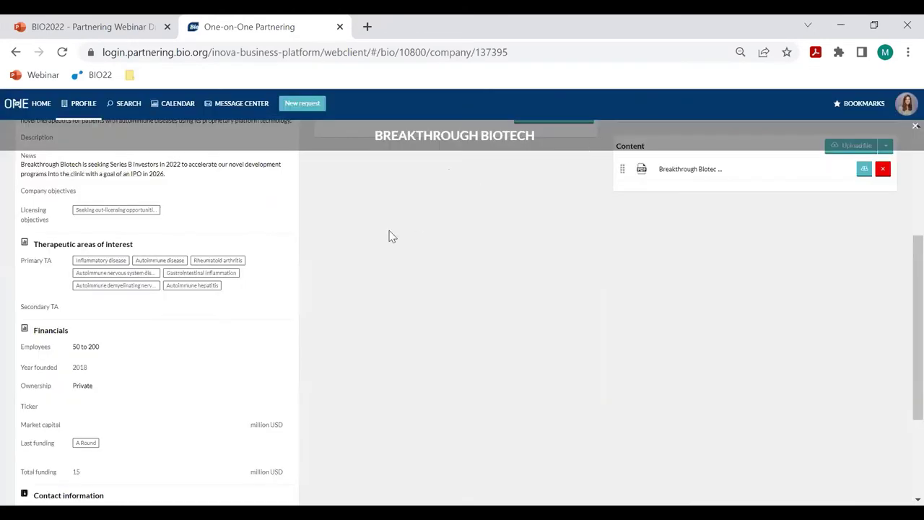
- Review the company profile's financials, contact information and delegates, and check the options for adding content
scroll(159, 317, "down", 1)
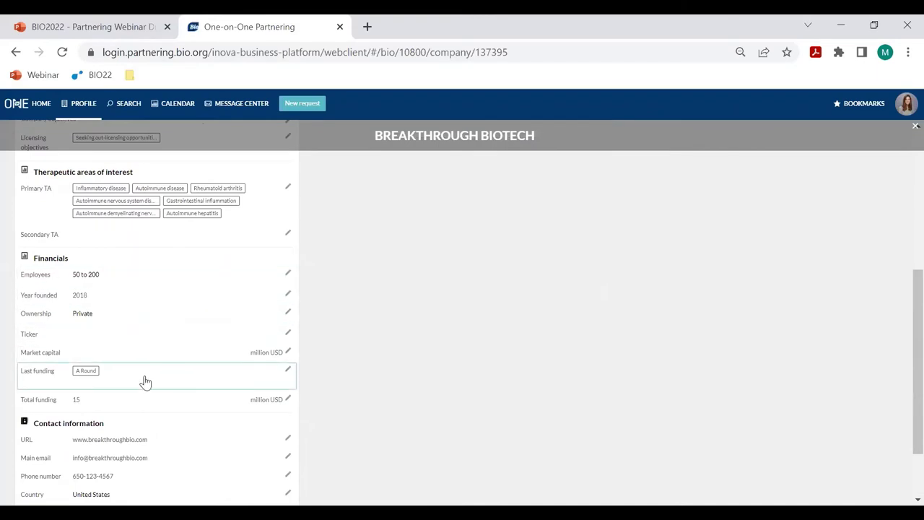
scroll(144, 381, "down", 1)
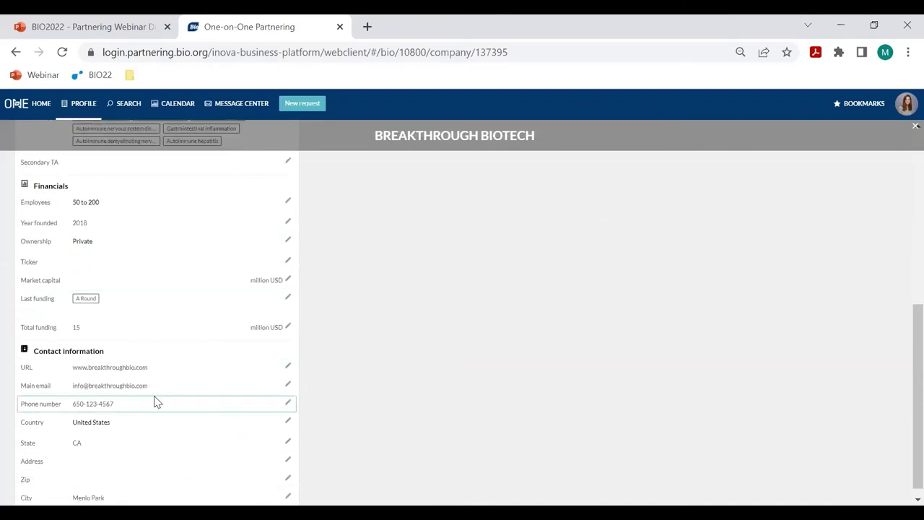
scroll(155, 401, "up", 1)
scroll(154, 402, "up", 4)
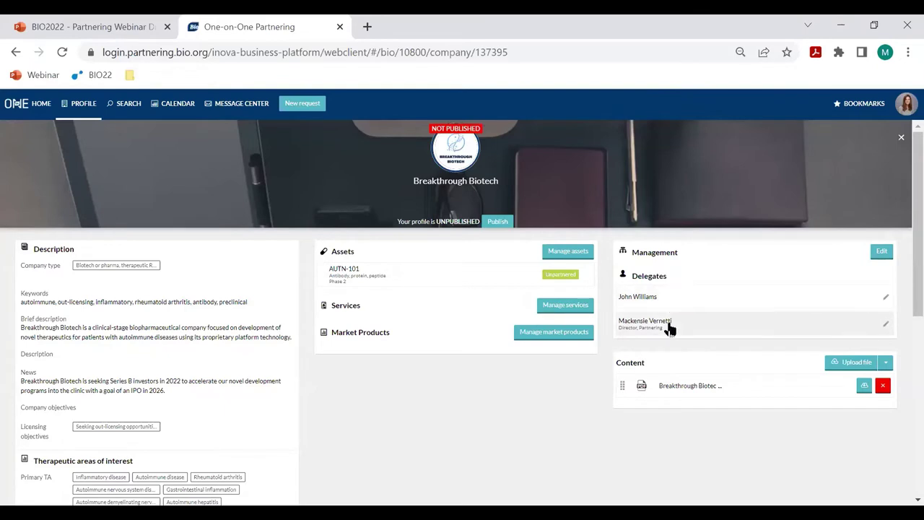
scroll(670, 328, "down", 1)
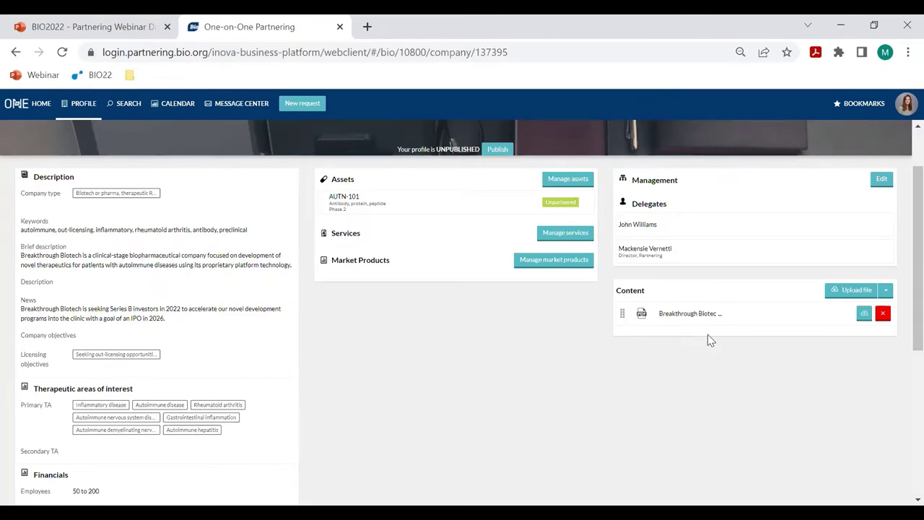
left_click(885, 291)
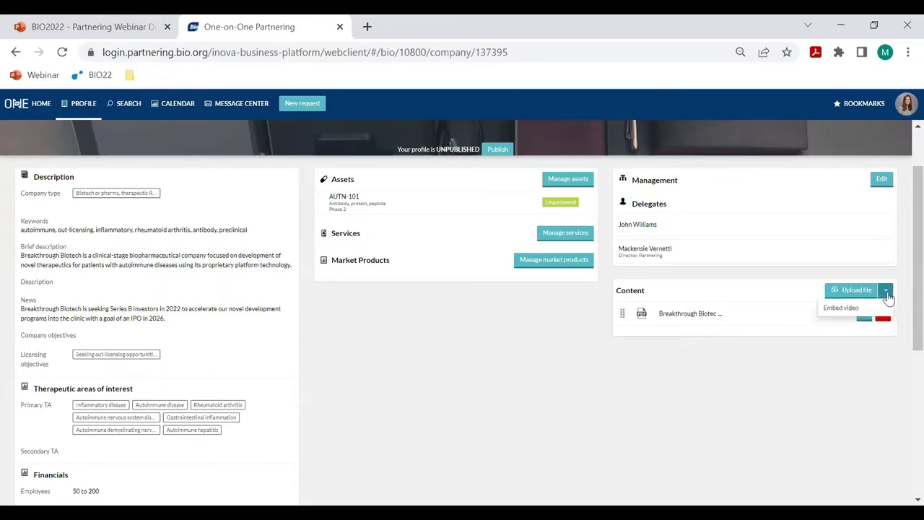
left_click(780, 421)
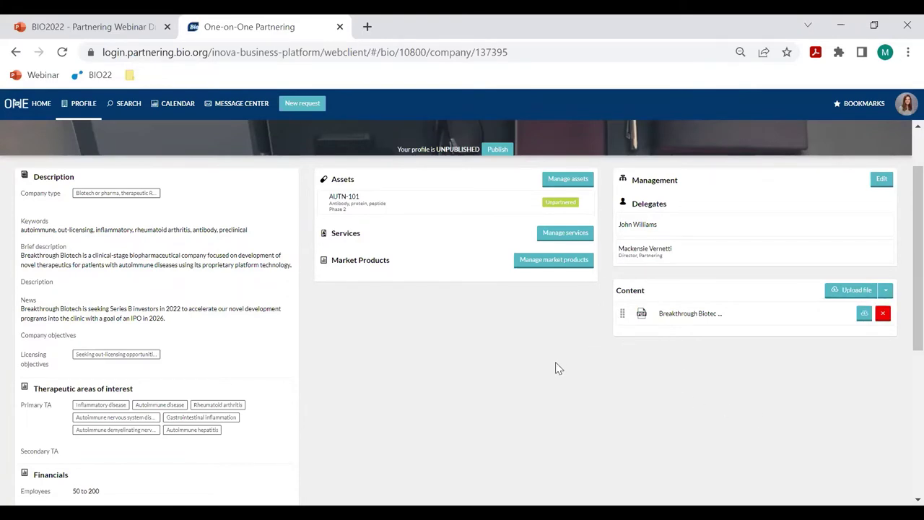
scroll(524, 355, "up", 1)
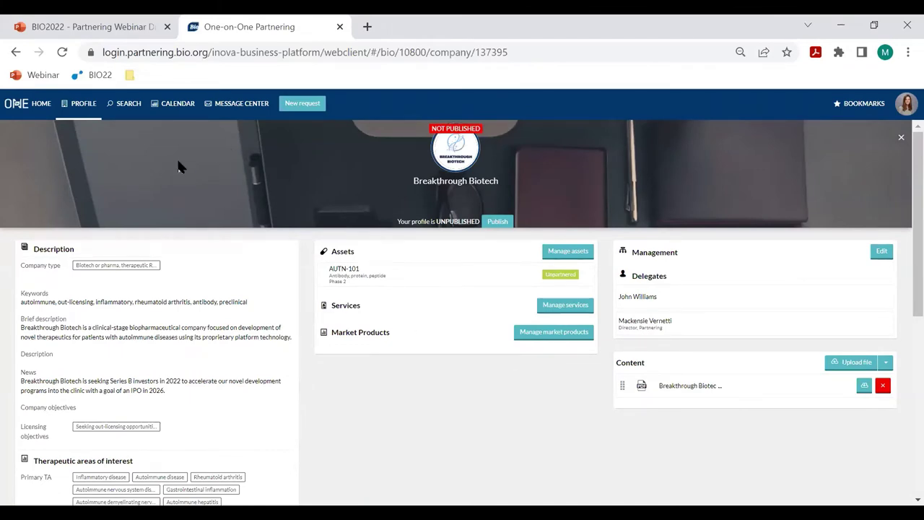
- Open the partnering calendar and mark the 2:00 PM and 1:00 PM slots on Monday 13 as available
left_click(184, 114)
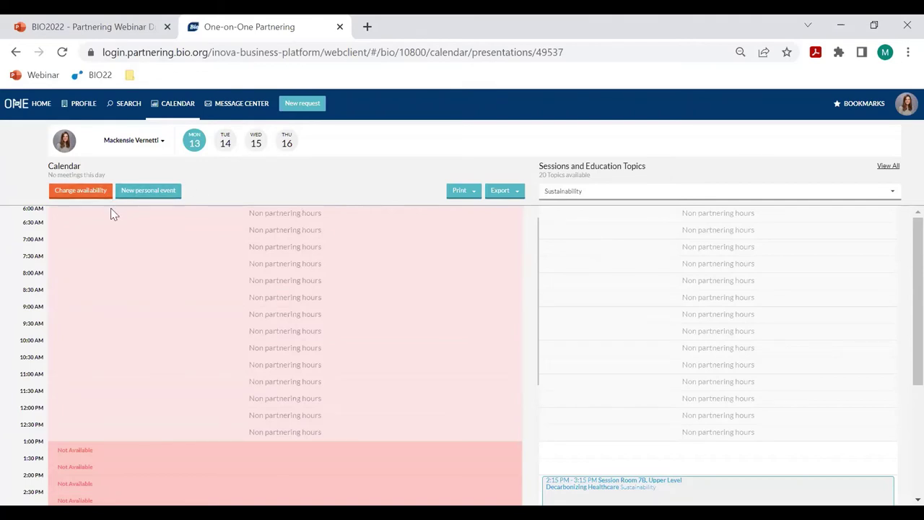
scroll(271, 346, "down", 1)
left_click(156, 398)
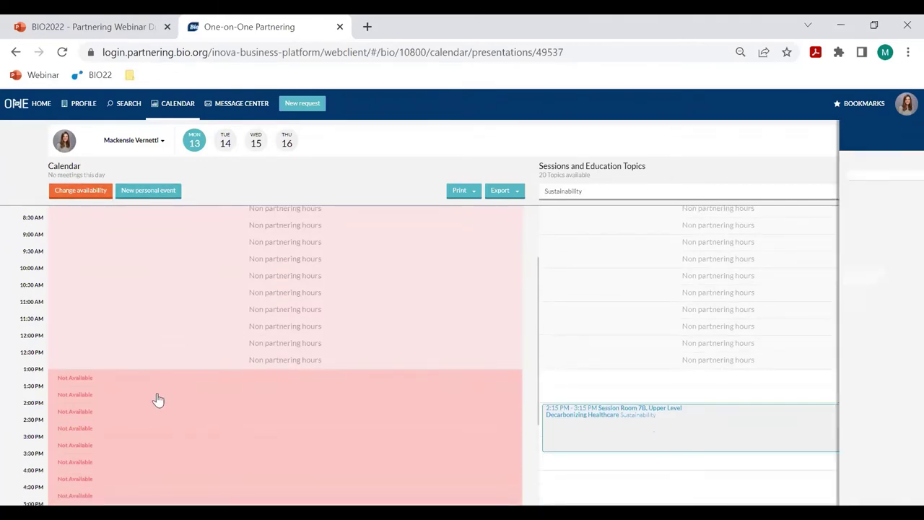
left_click(65, 415)
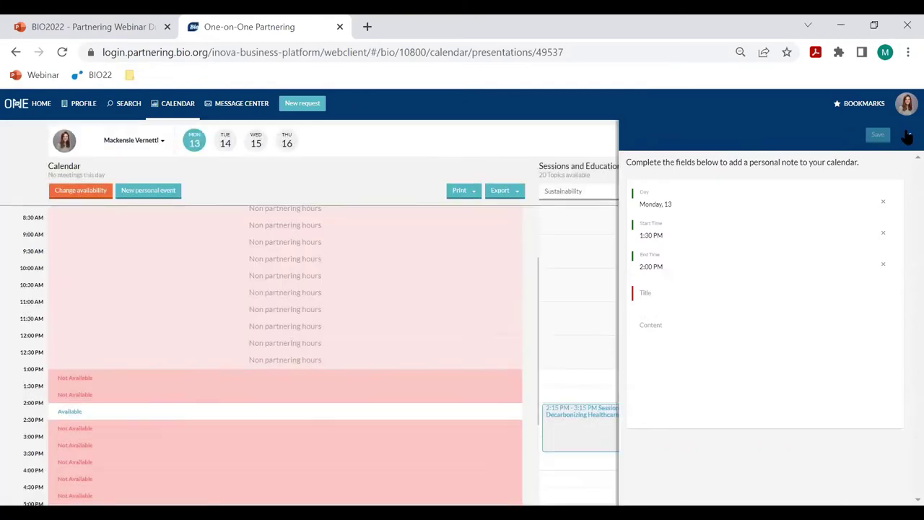
left_click(908, 135)
left_click(86, 381)
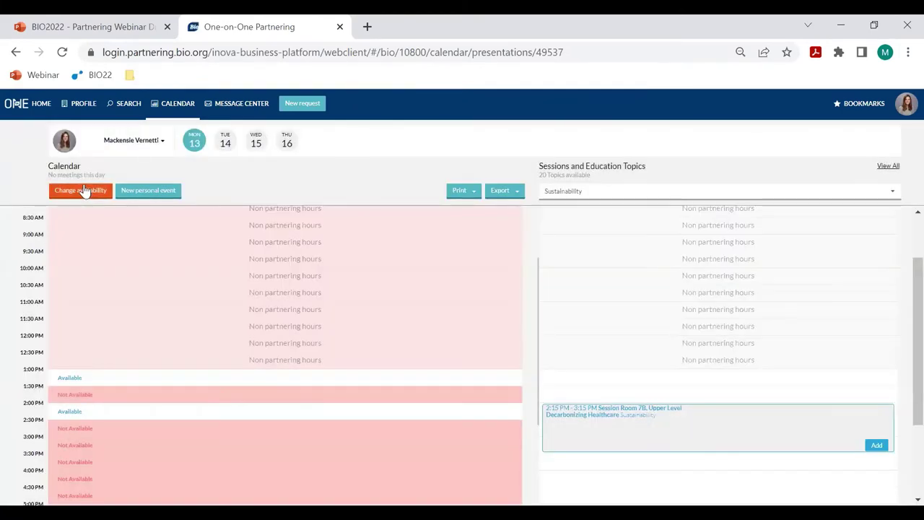
- Make the entire day of Monday 13 available for partnering and save the availability change
left_click(83, 190)
left_click(495, 192)
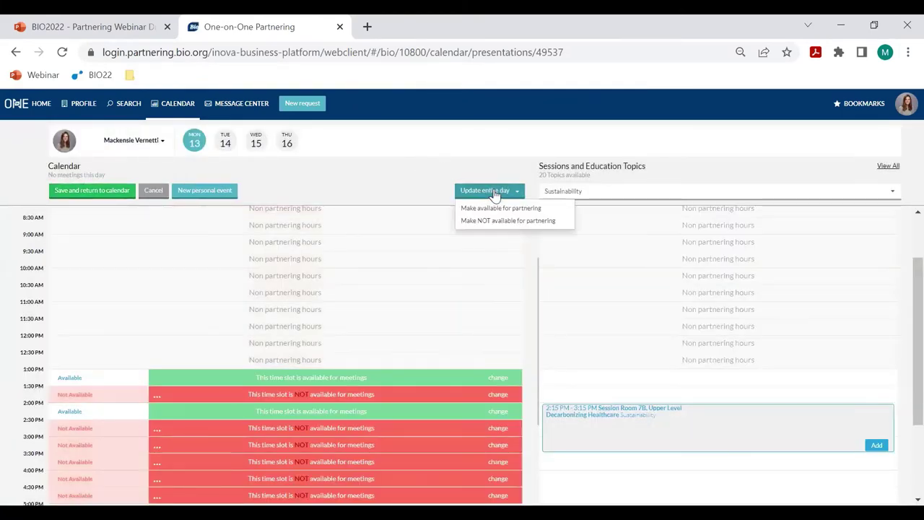
left_click(497, 210)
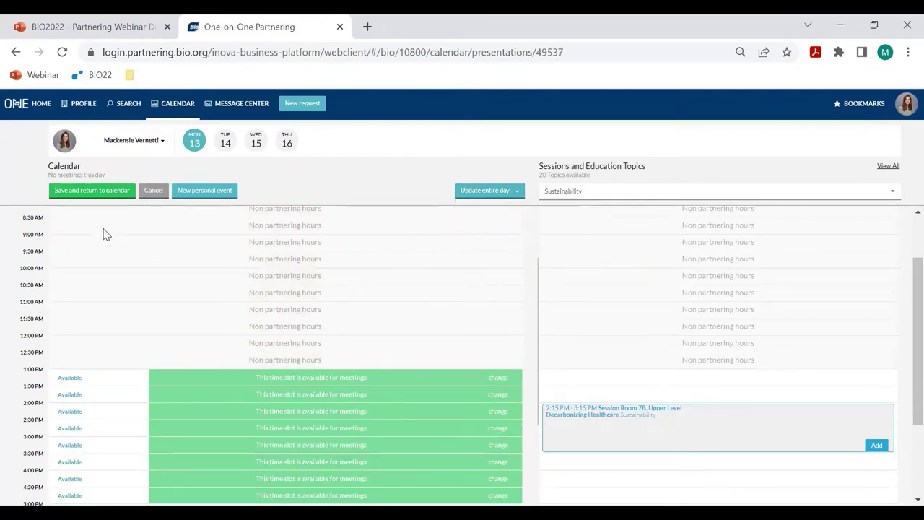
left_click(103, 192)
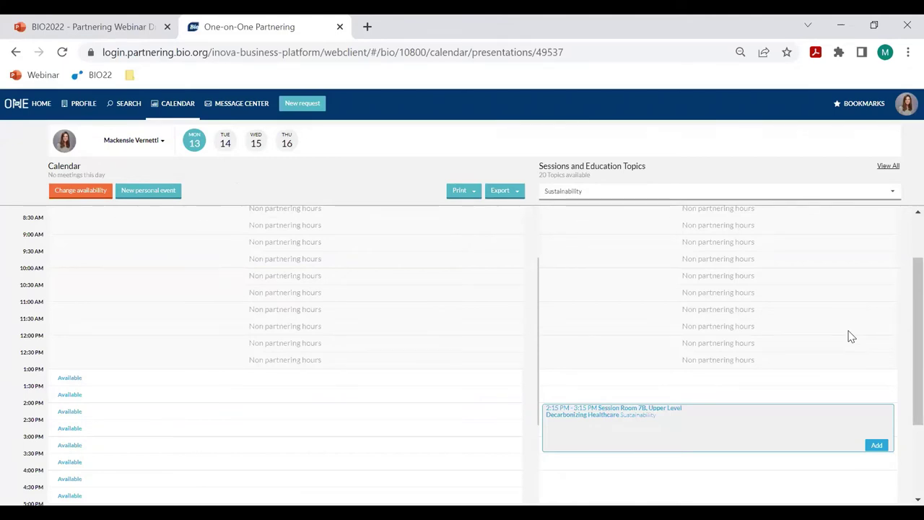
- Add the 2:15 PM Sustainability session Decarbonizing Healthcare to Monday 13, declining partnering meetings during the overlapping timeslots
left_click(782, 192)
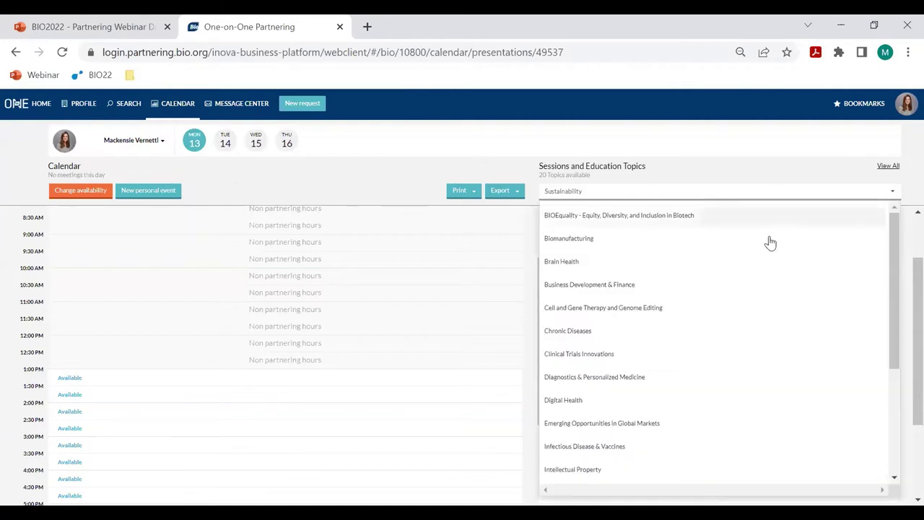
left_click(745, 191)
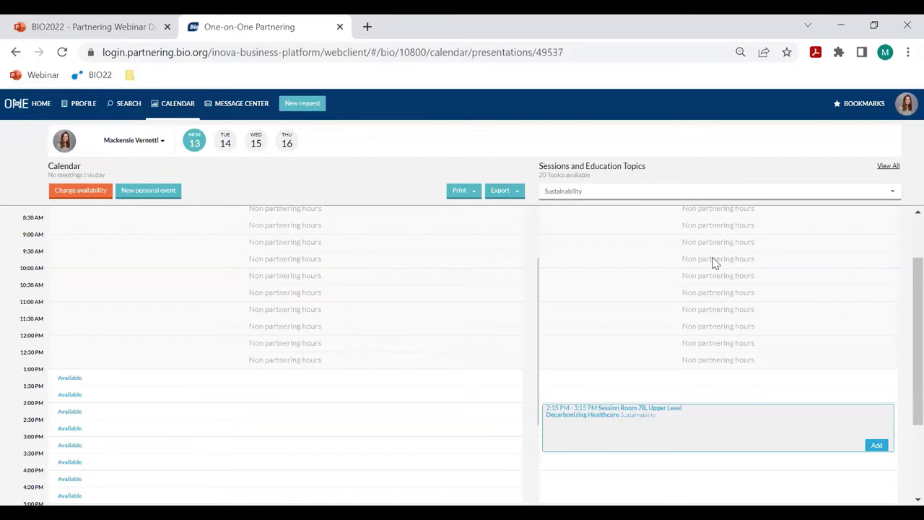
scroll(783, 398, "down", 1)
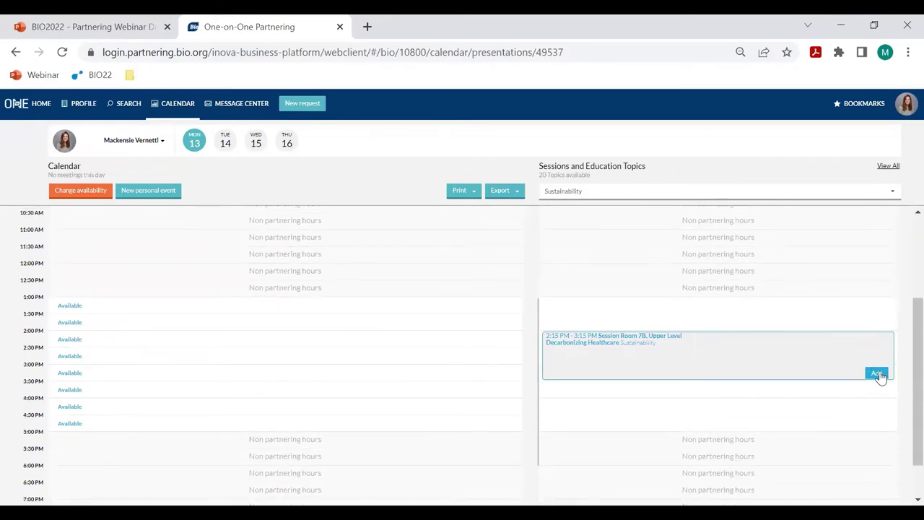
left_click(879, 374)
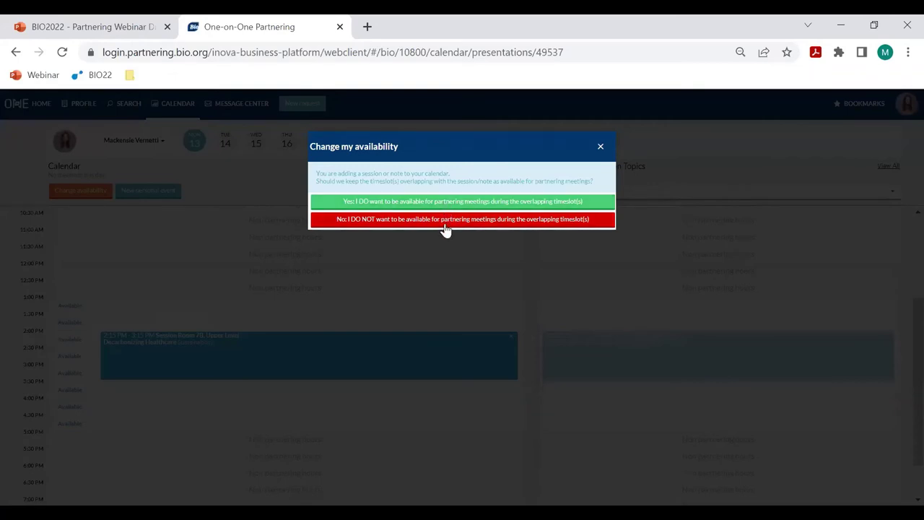
left_click(446, 220)
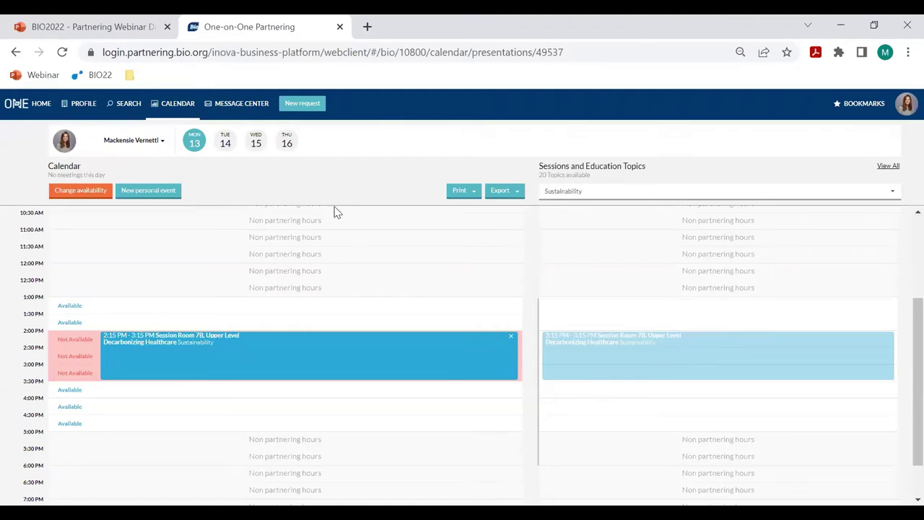
- Review the meetings and events on the Tuesday 14 calendar, and check the available calendar export formats
left_click(224, 142)
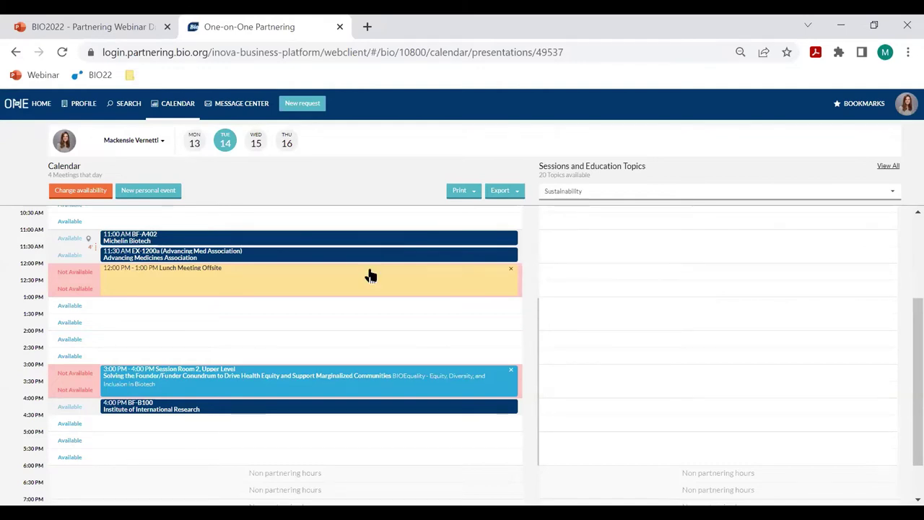
scroll(262, 256, "up", 2)
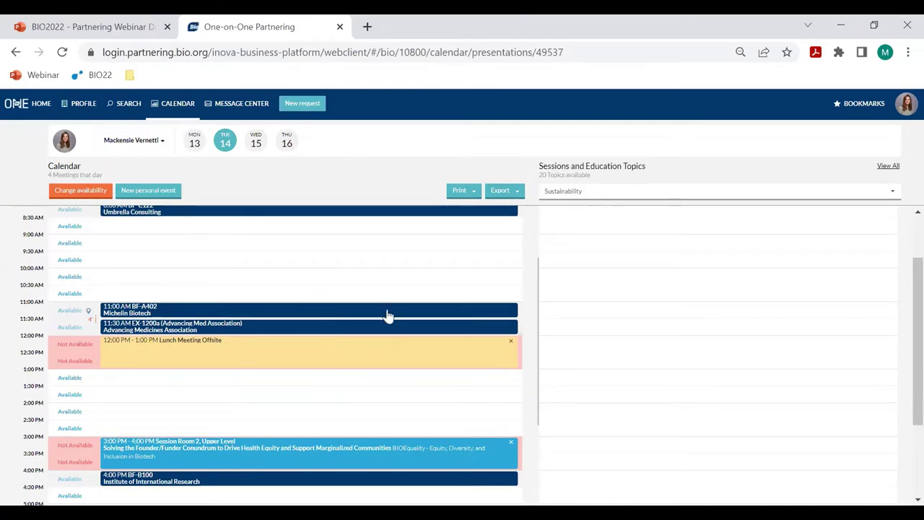
left_click(499, 190)
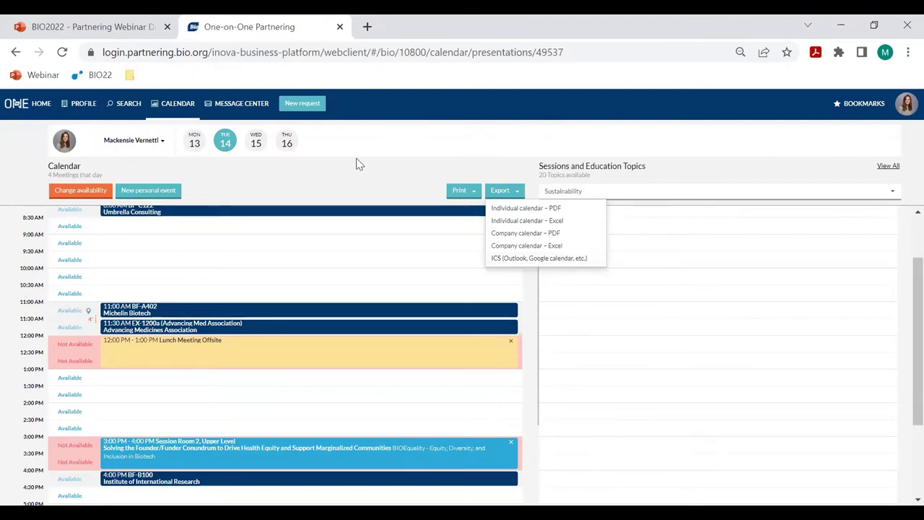
left_click(365, 187)
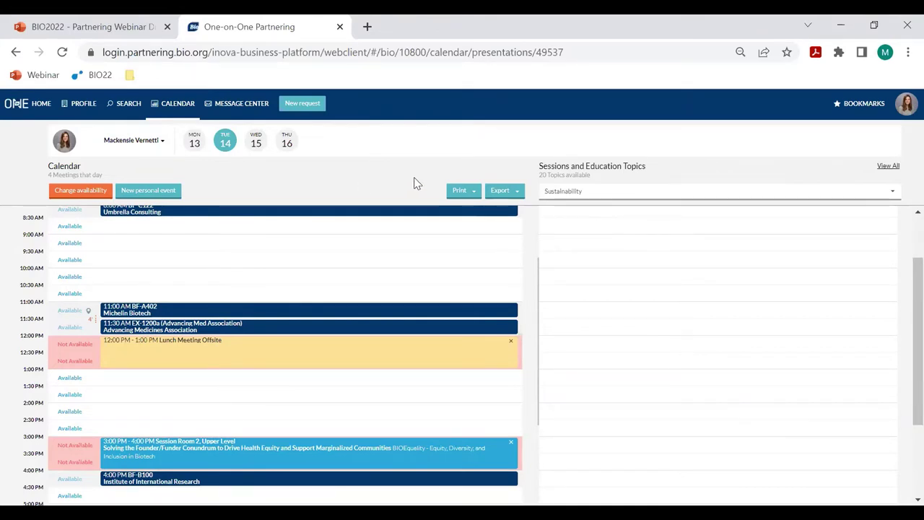
- Open the directory search and browse the market products listing, returning to the companies listing
left_click(124, 105)
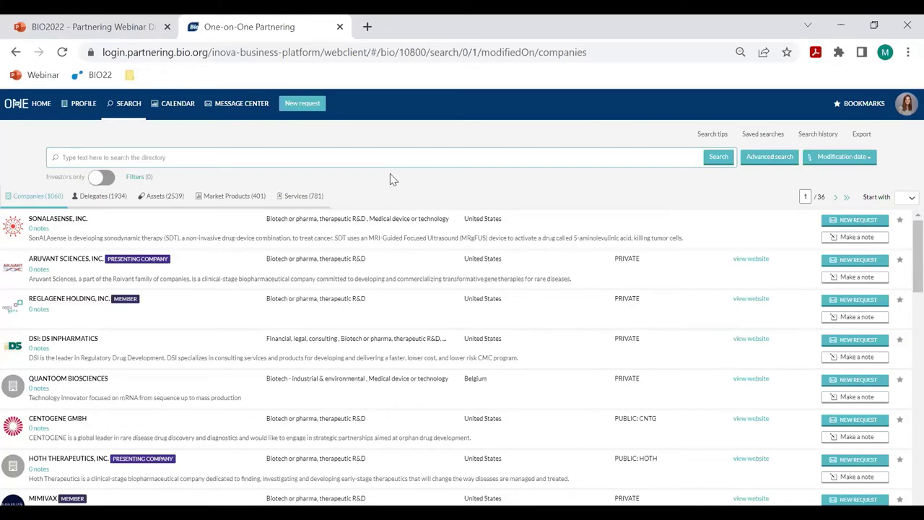
left_click(223, 205)
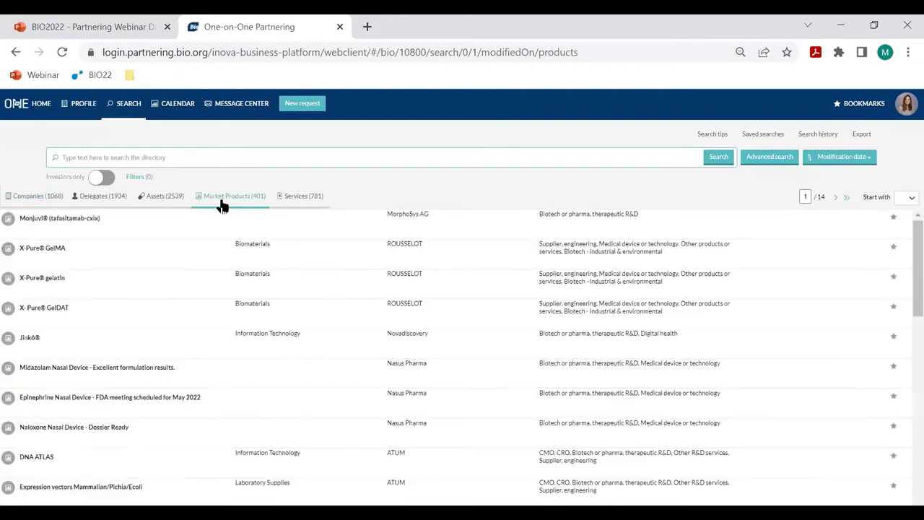
scroll(212, 274, "down", 3)
scroll(215, 277, "up", 3)
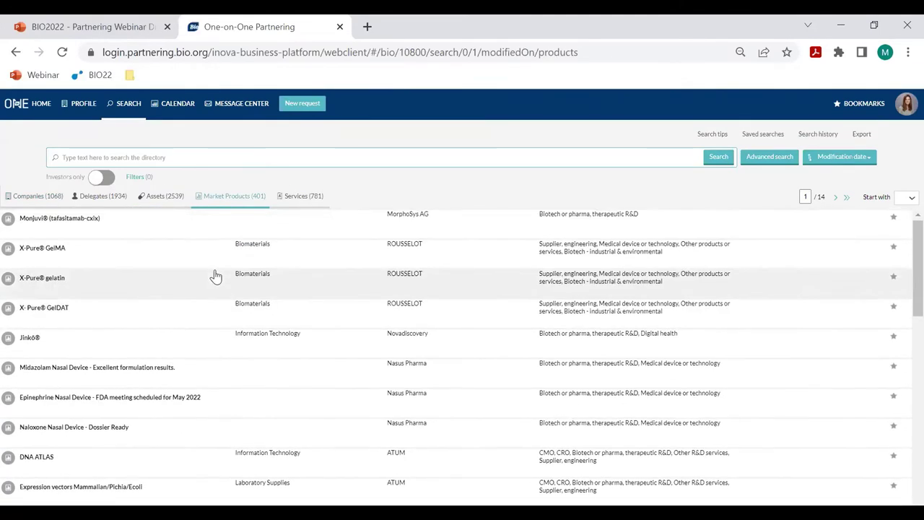
left_click(52, 196)
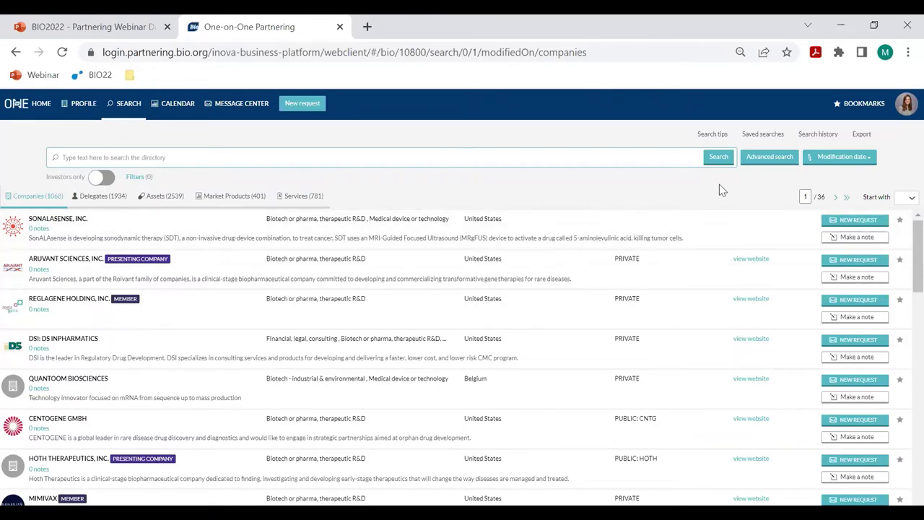
- Open the advanced search and review the criteria available for companies, from company name down to company tag
left_click(766, 160)
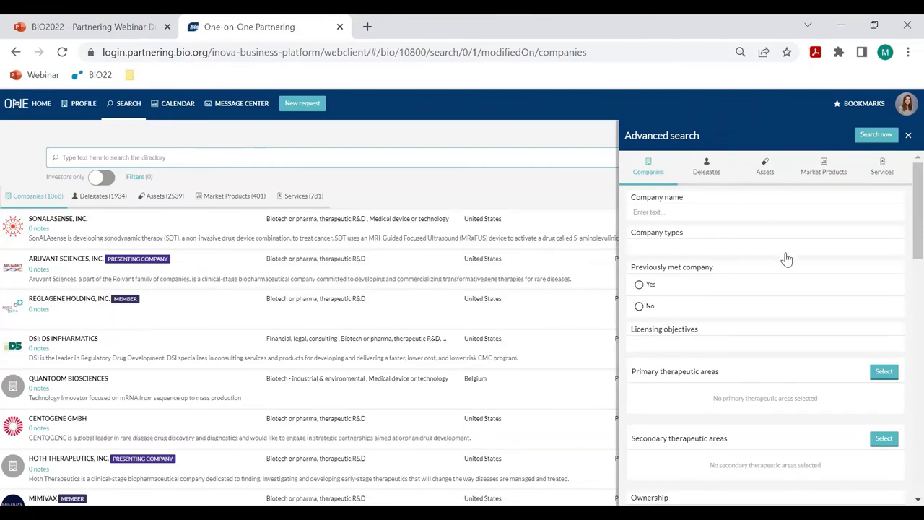
scroll(752, 290, "down", 2)
scroll(752, 290, "down", 1)
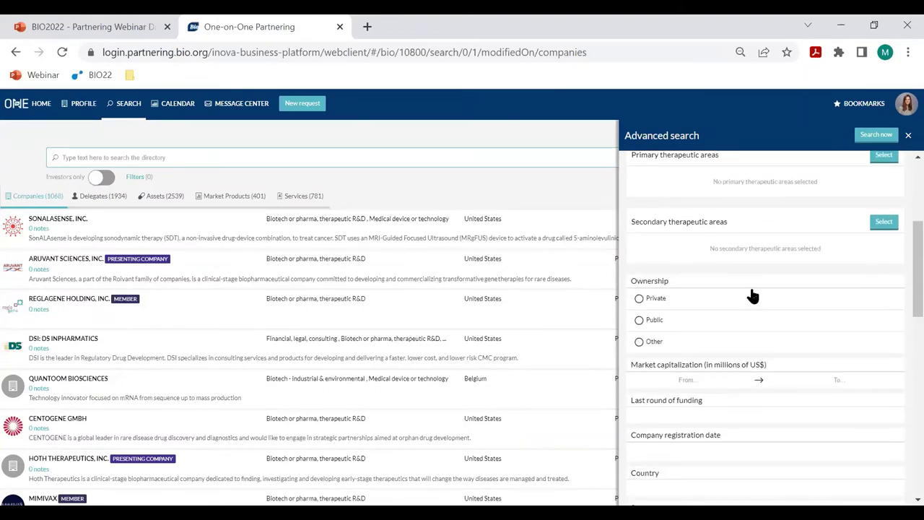
scroll(752, 292, "down", 1)
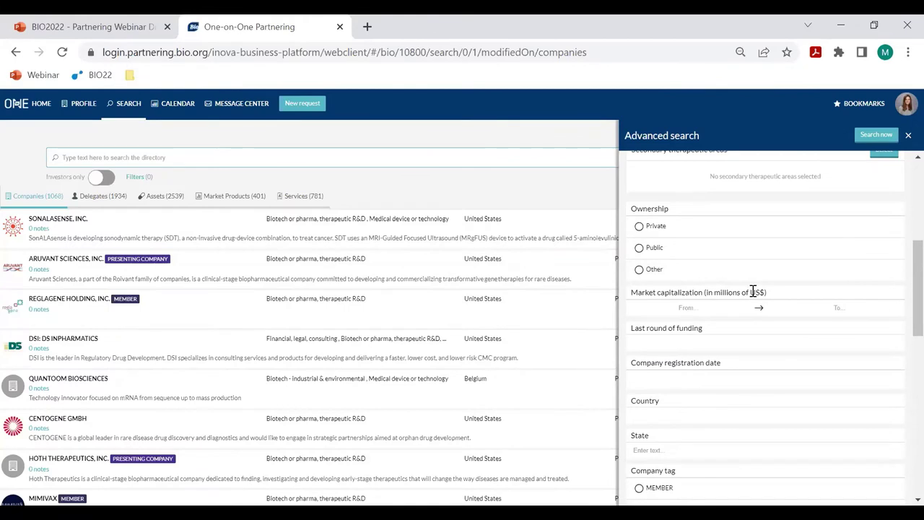
scroll(739, 325, "down", 1)
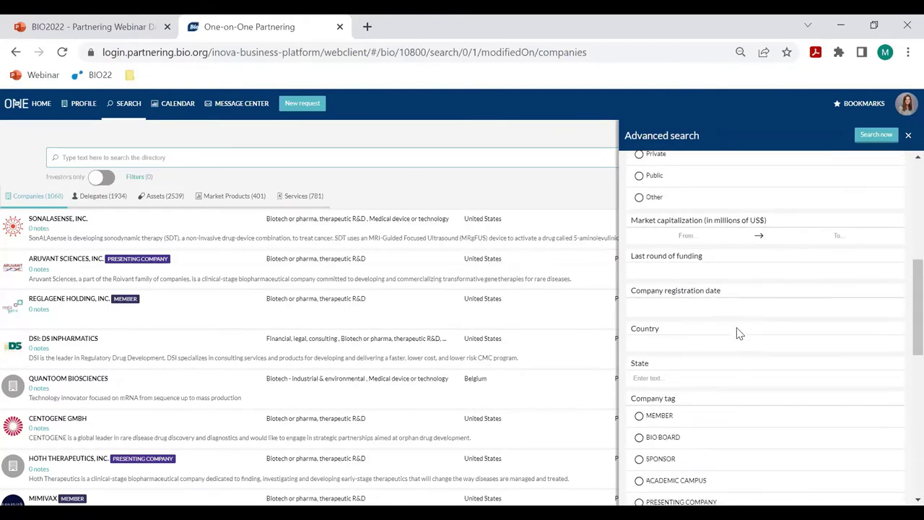
- Try a custom date-range filter for the company registration date in the advanced search
left_click(696, 306)
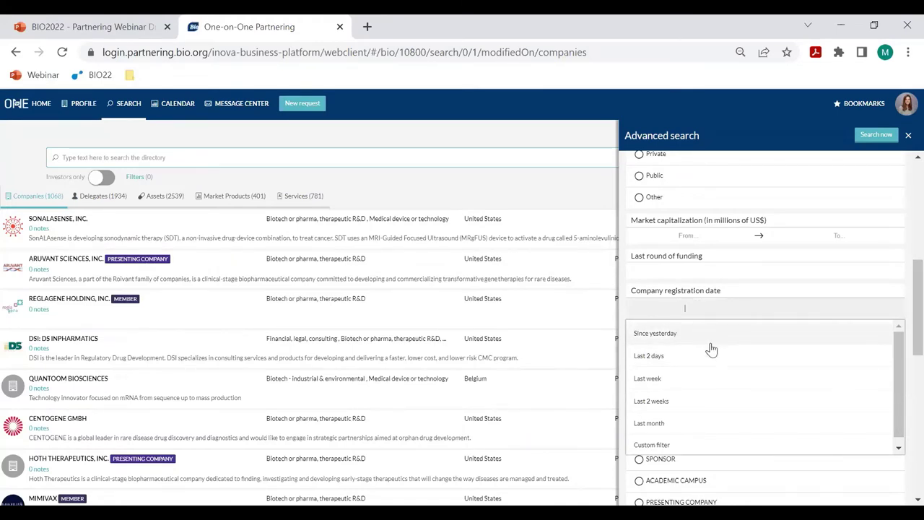
scroll(707, 357, "down", 1)
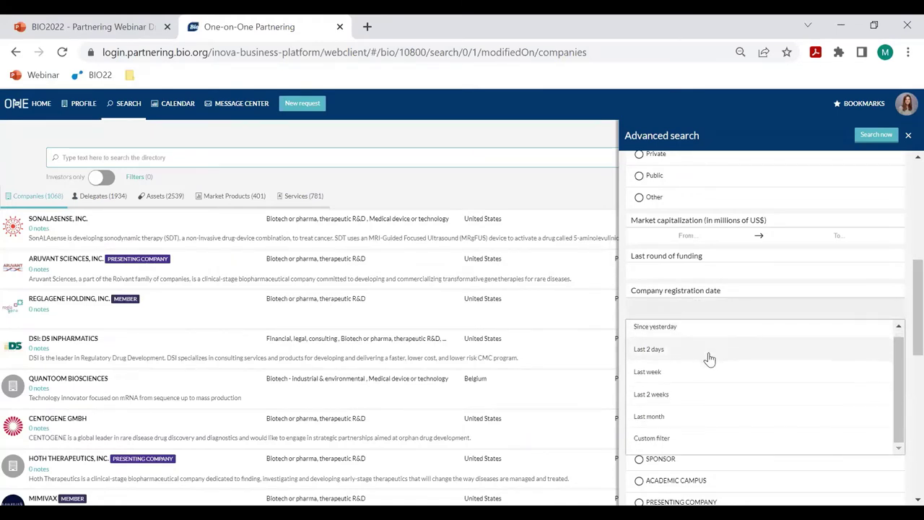
left_click(693, 438)
left_click(683, 309)
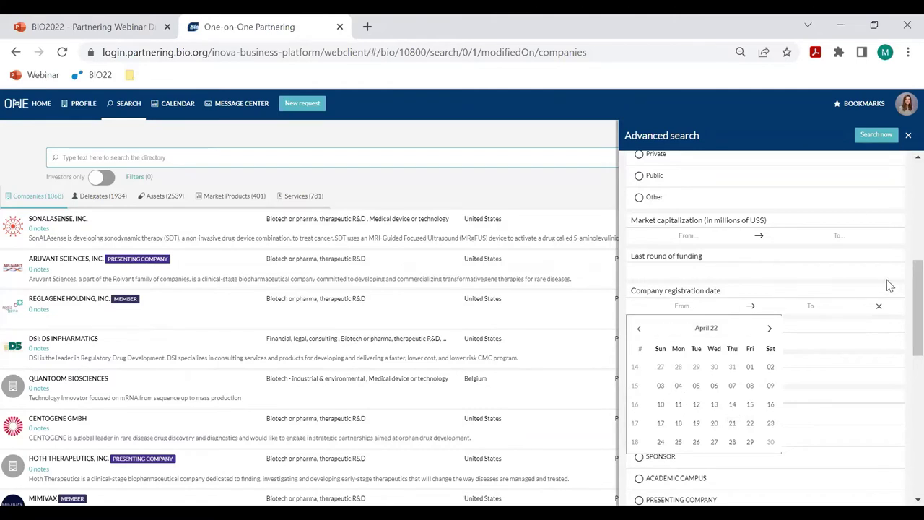
scroll(886, 284, "up", 5)
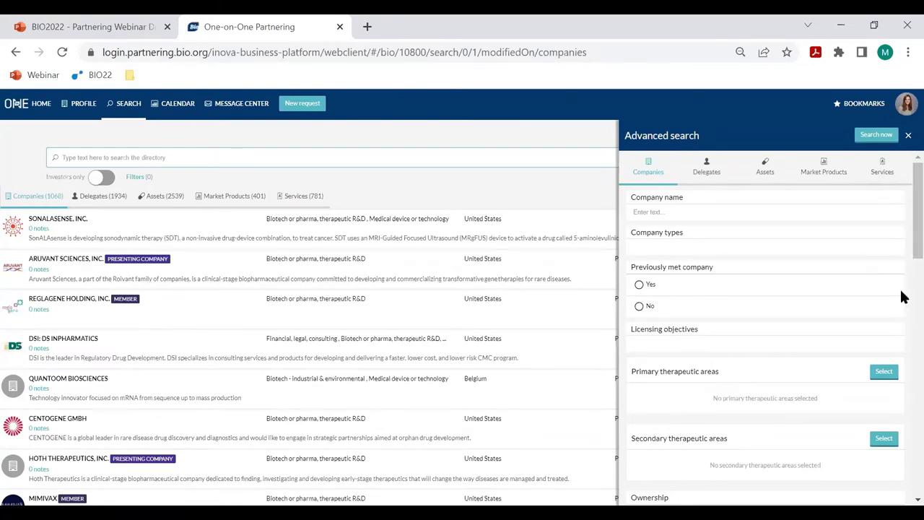
scroll(902, 296, "down", 5)
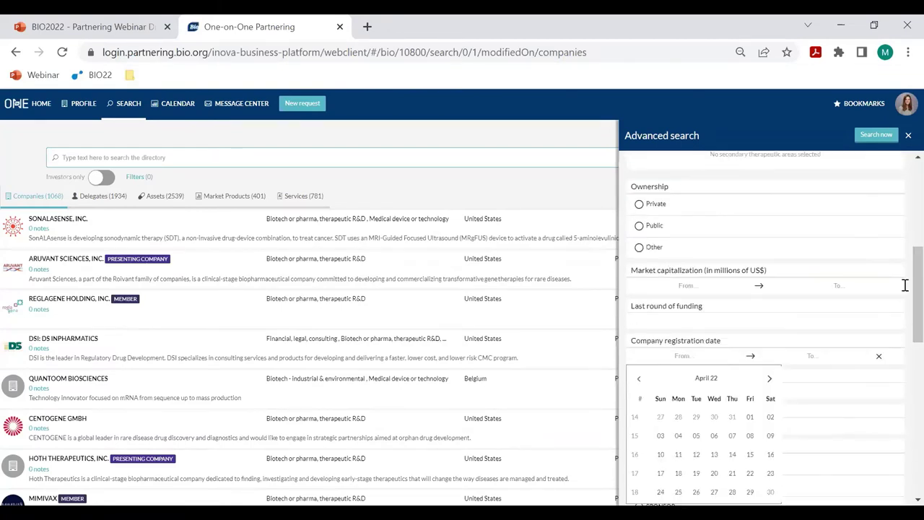
left_click(878, 358)
- Set the company type to Biotech or pharma, therapeutic R&D and the country to Canada and United States
scroll(725, 260, "up", 5)
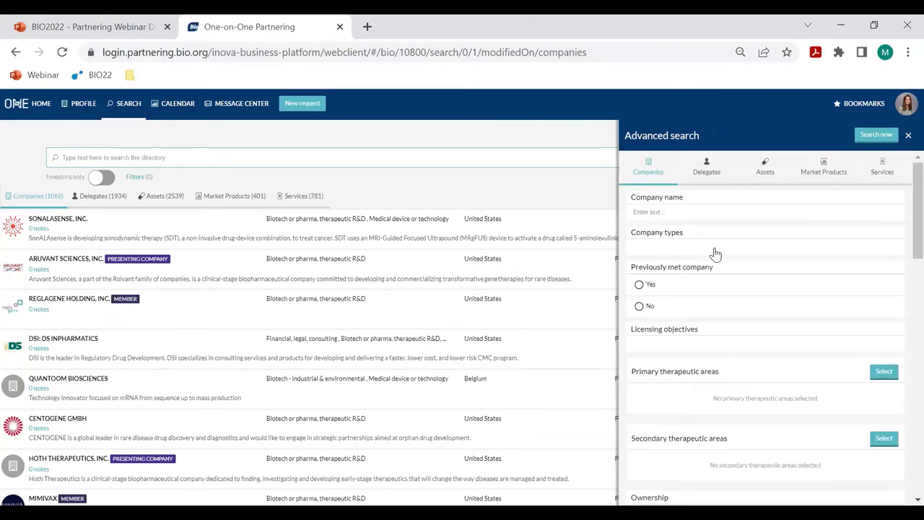
left_click(714, 249)
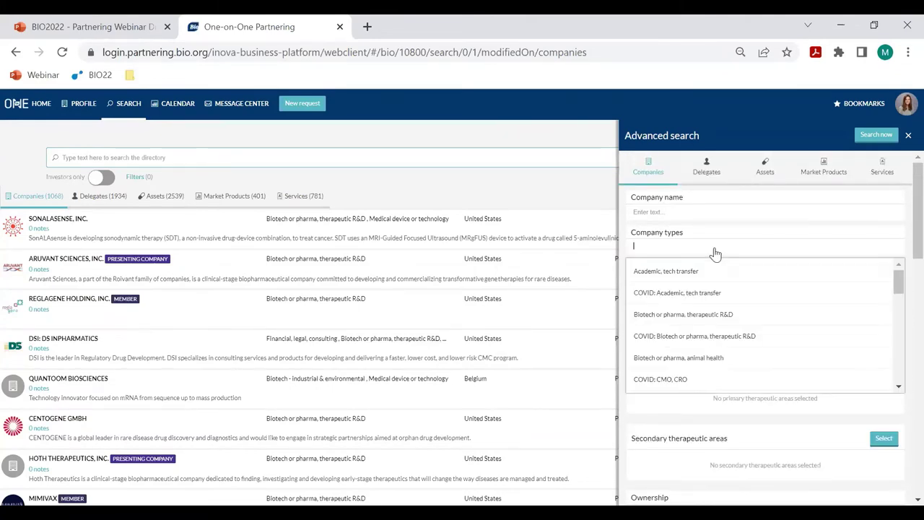
left_click(696, 317)
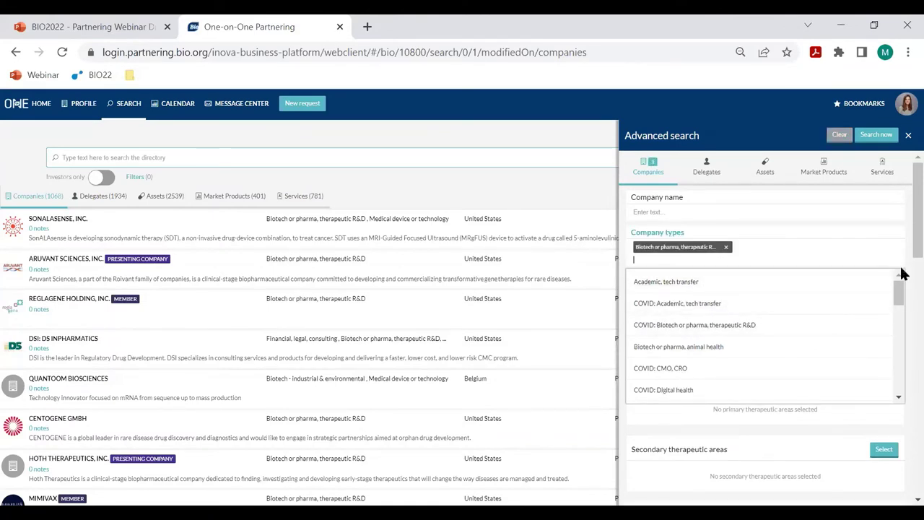
scroll(765, 325, "down", 10)
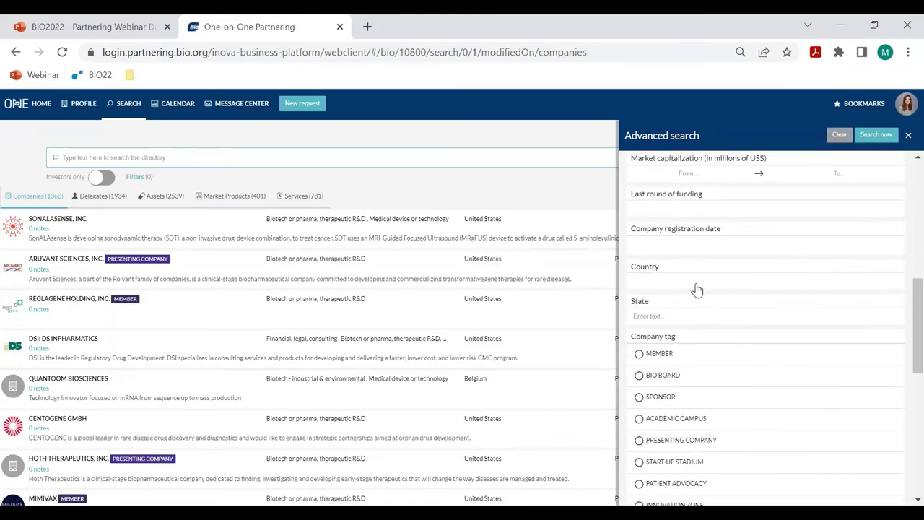
left_click(697, 289)
left_click(683, 312)
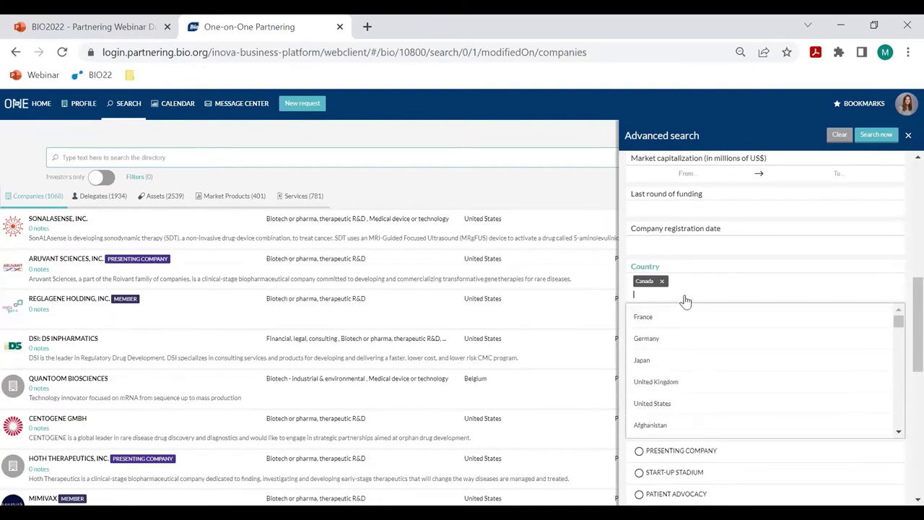
left_click(681, 402)
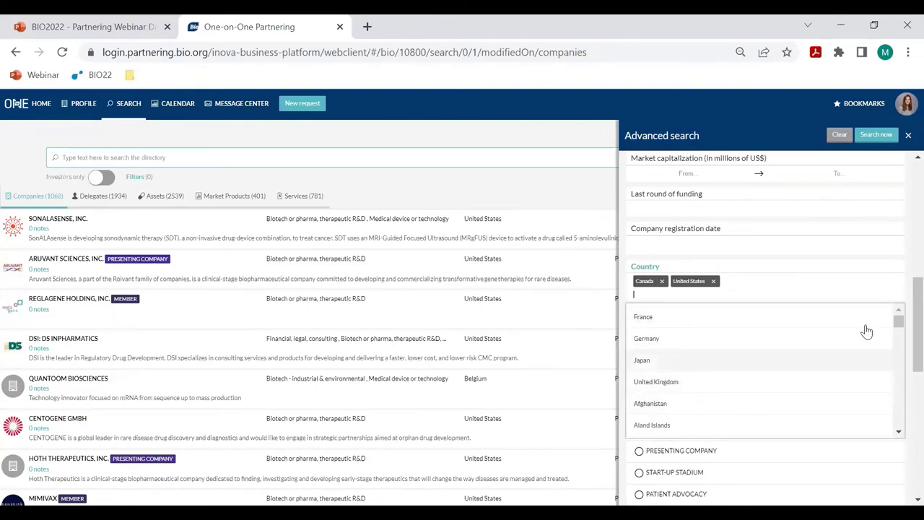
left_click(902, 286)
- Add the asset development phase Preclinical testing to the advanced search criteria and run the search
scroll(900, 283, "up", 10)
left_click(759, 177)
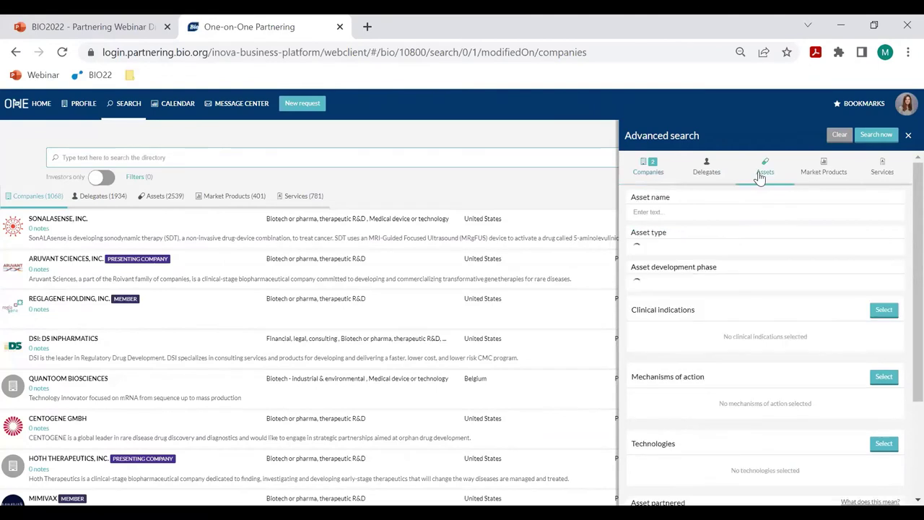
left_click(720, 256)
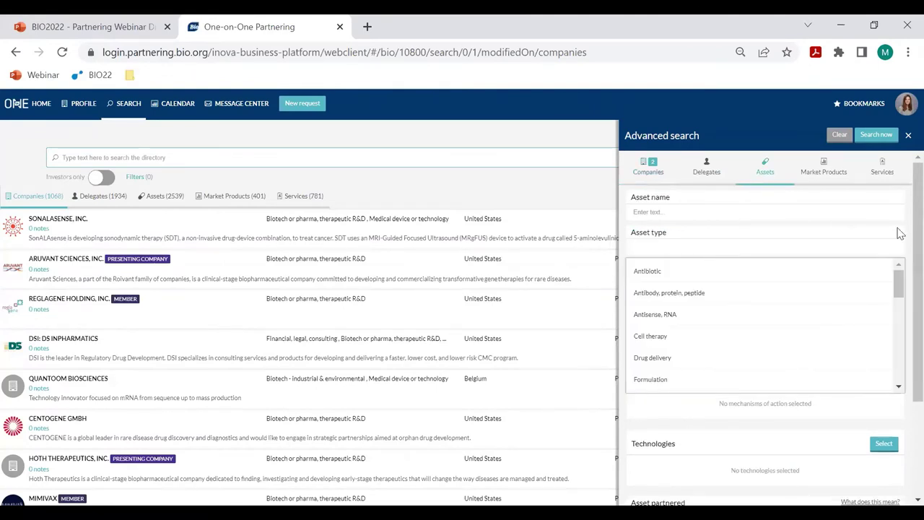
left_click(900, 233)
left_click(718, 287)
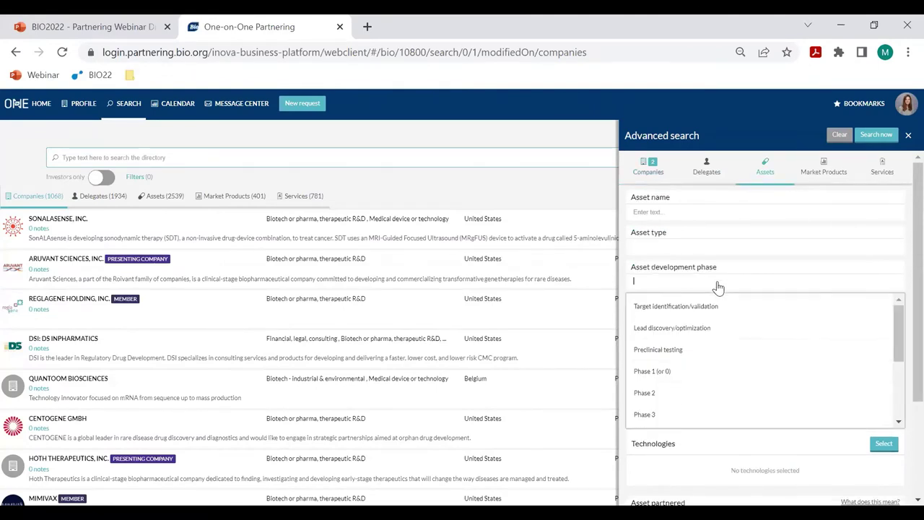
left_click(710, 350)
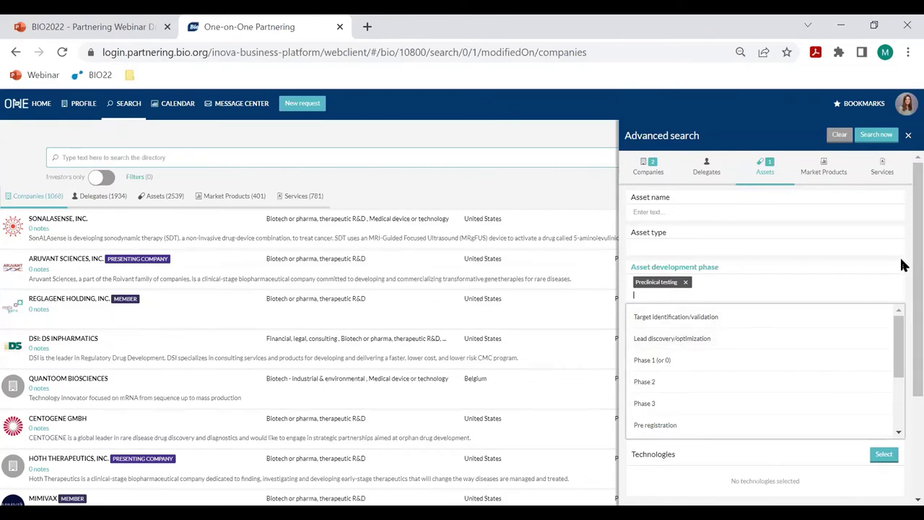
left_click(902, 260)
left_click(875, 135)
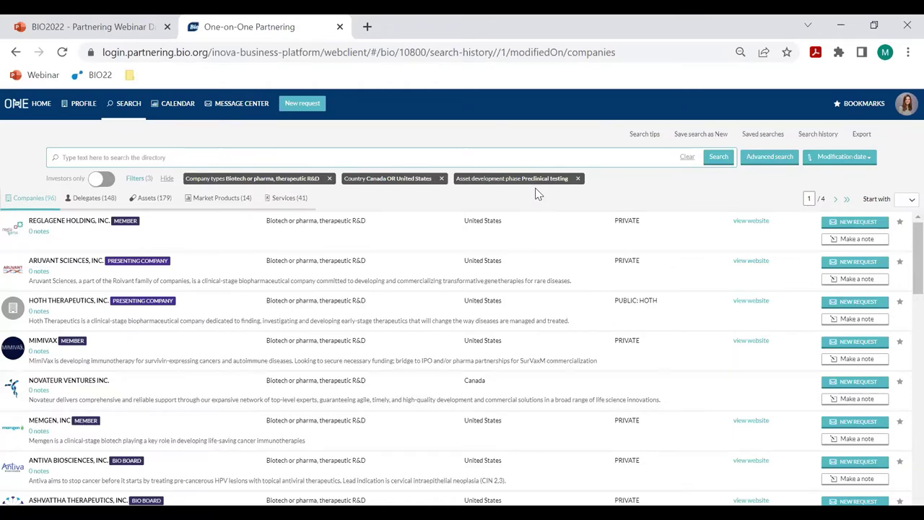
- View the company profile of Reglagene Holding, Inc. from the search results, and close it
left_click(558, 236)
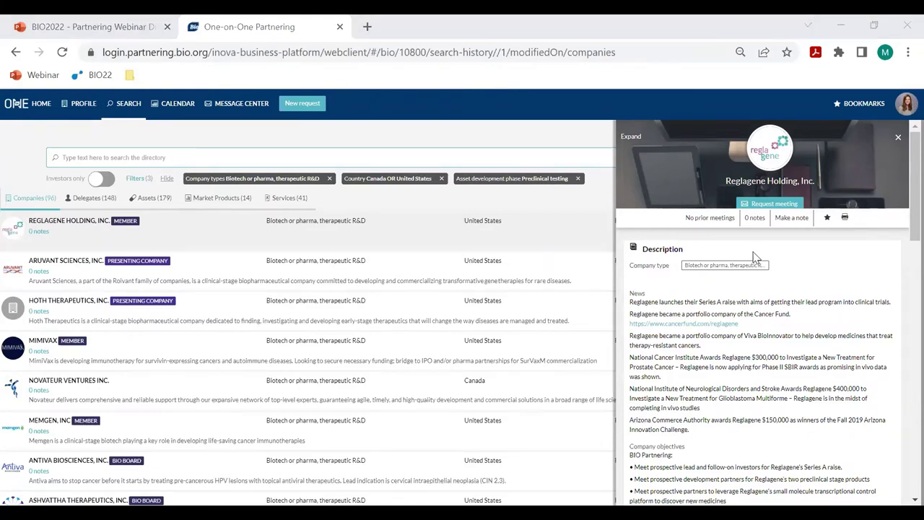
left_click(897, 139)
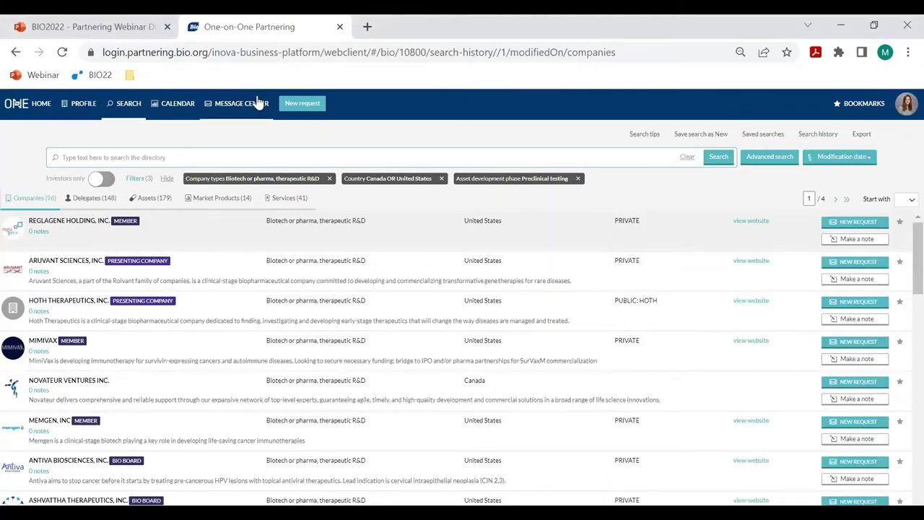
- Open the message center and examine LeGrande Pharma's meeting request about asset BB-239, including its tag editing field
left_click(252, 103)
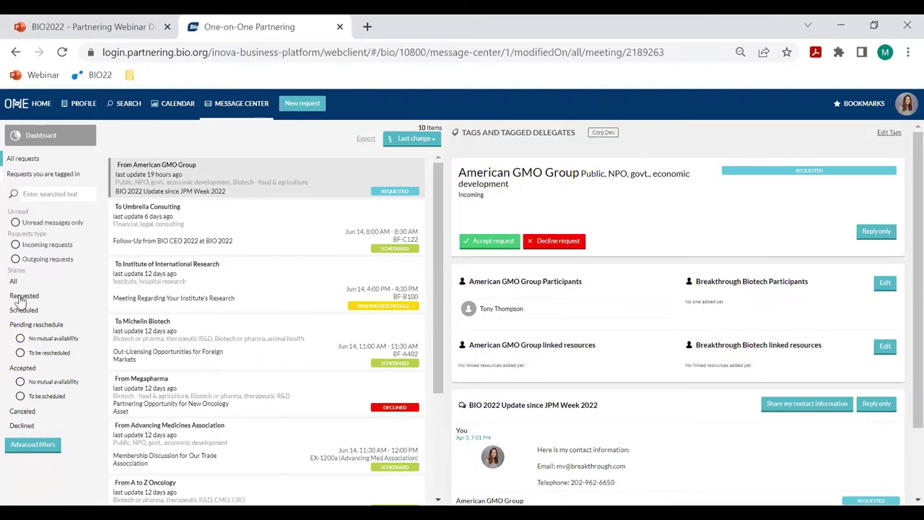
scroll(263, 370, "down", 2)
scroll(265, 368, "down", 1)
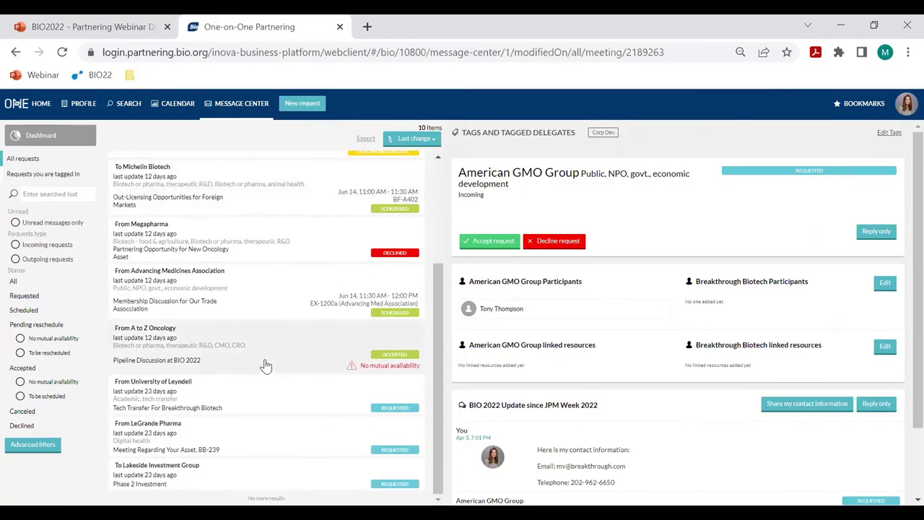
left_click(262, 438)
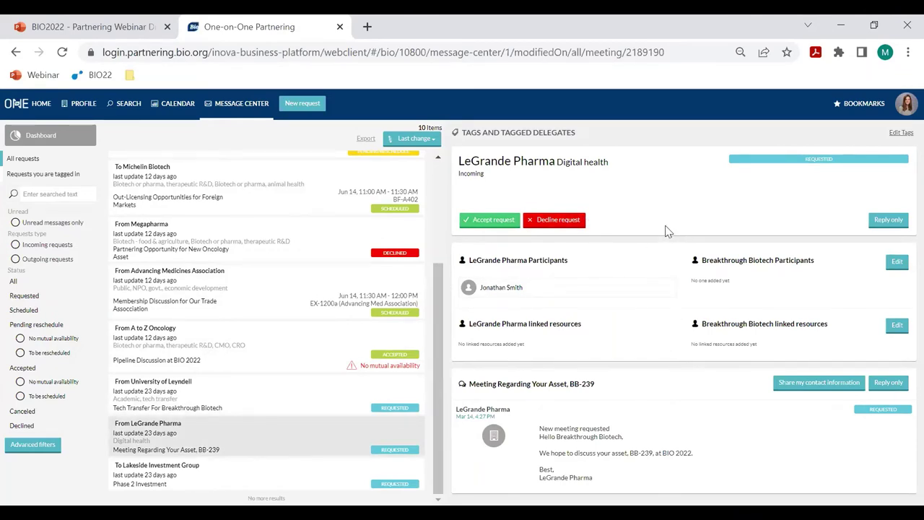
left_click(610, 134)
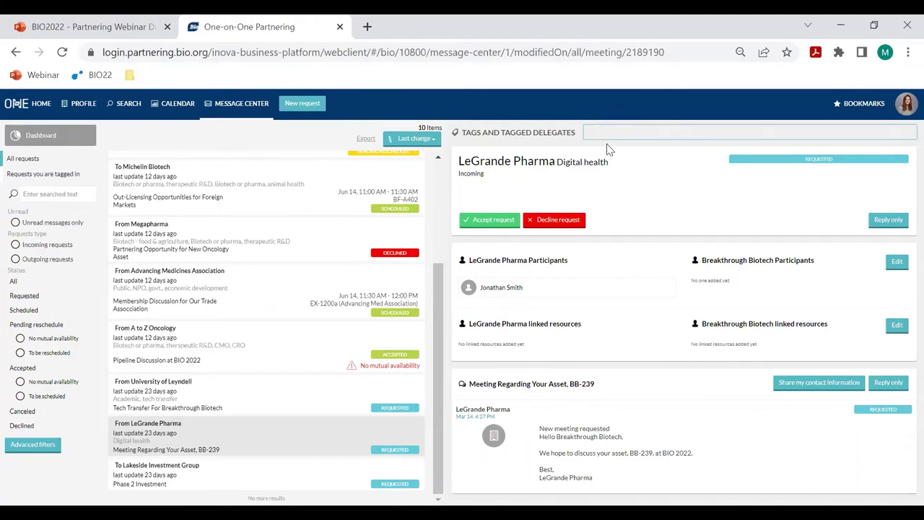
left_click(613, 146)
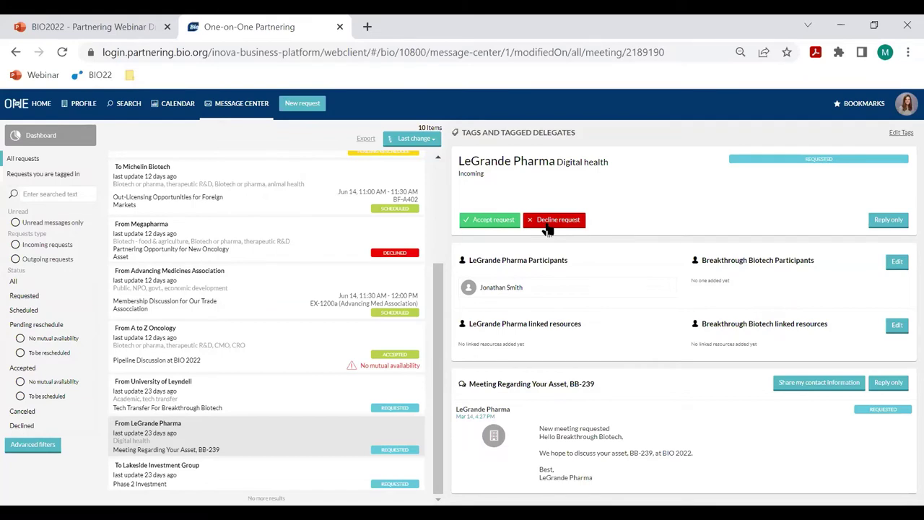
- Start accepting LeGrande Pharma's meeting request and link the asset AUTN-101 and Breakthrough Biotech one pager.pdf as resources
left_click(485, 227)
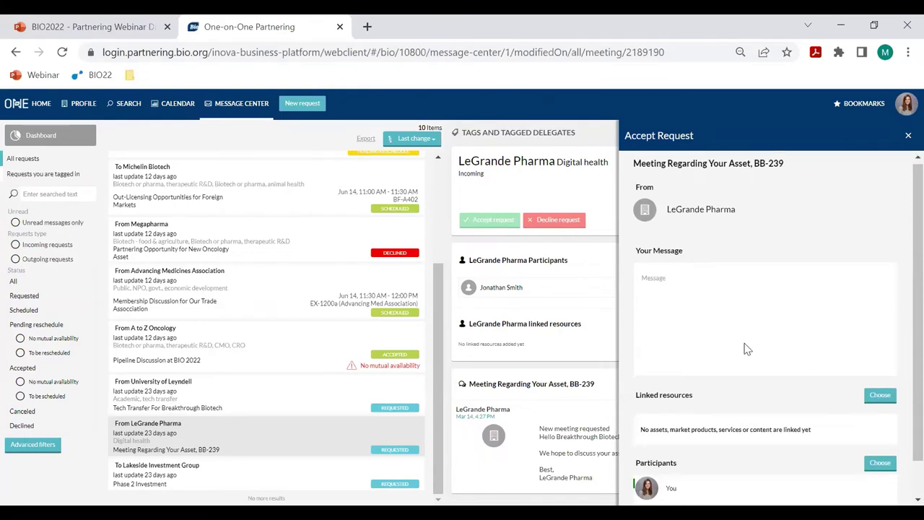
scroll(747, 349, "down", 1)
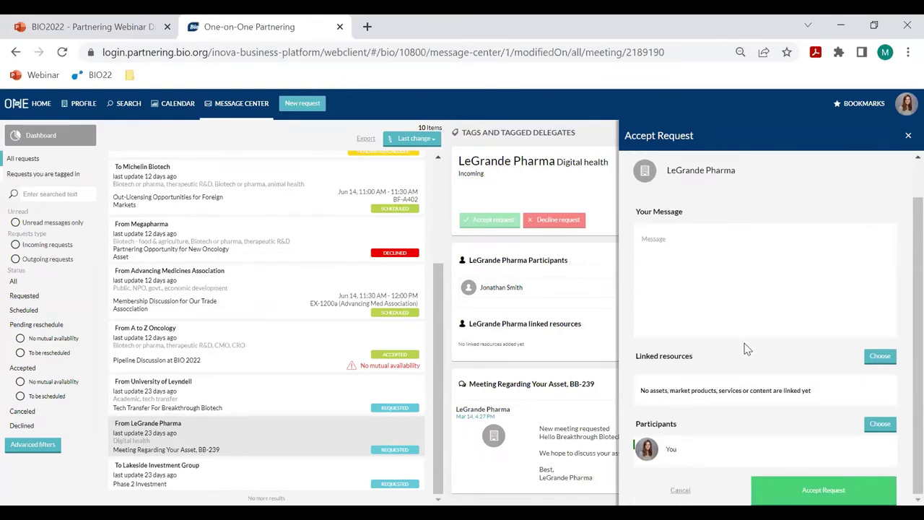
left_click(882, 359)
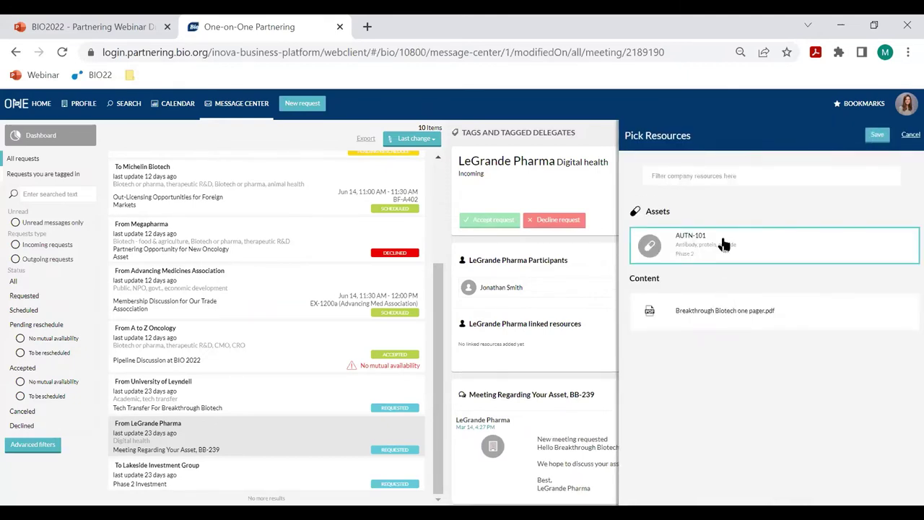
left_click(732, 325)
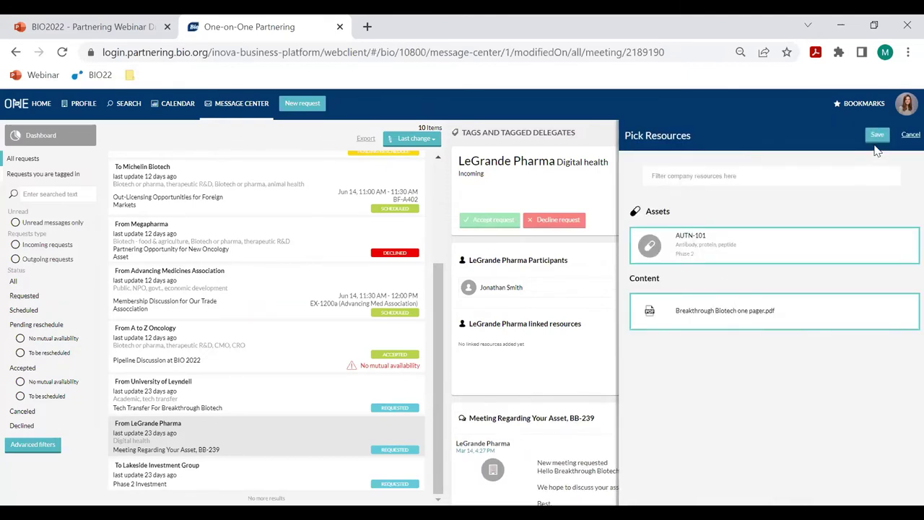
left_click(877, 136)
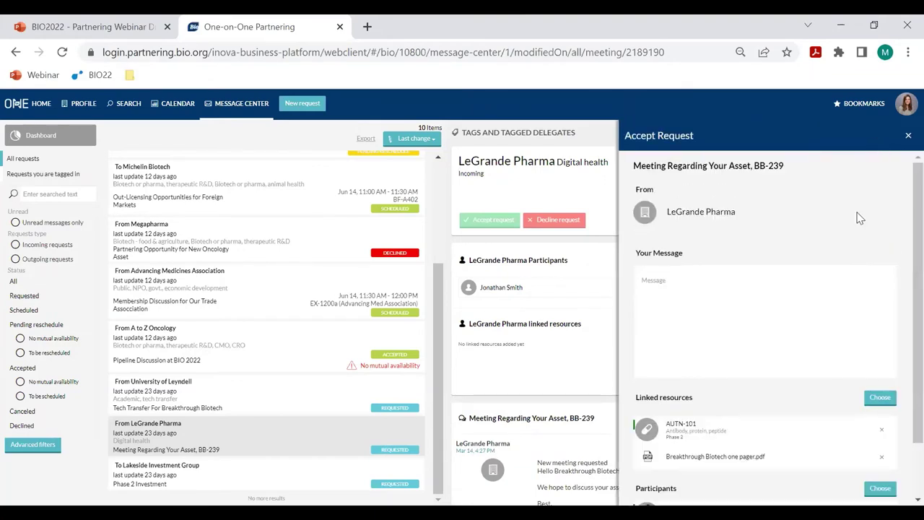
- Add the other company delegate as a participant alongside yourself and accept LeGrande Pharma's meeting request
scroll(837, 342, "down", 3)
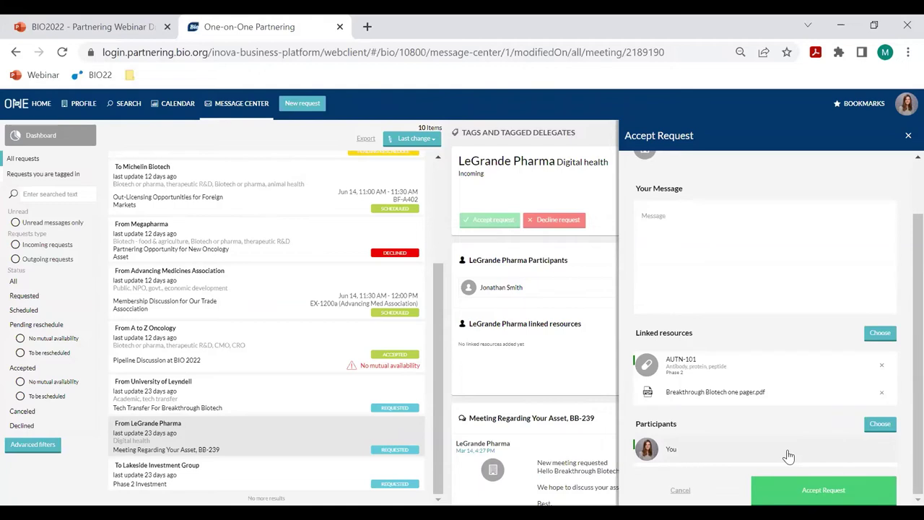
left_click(881, 426)
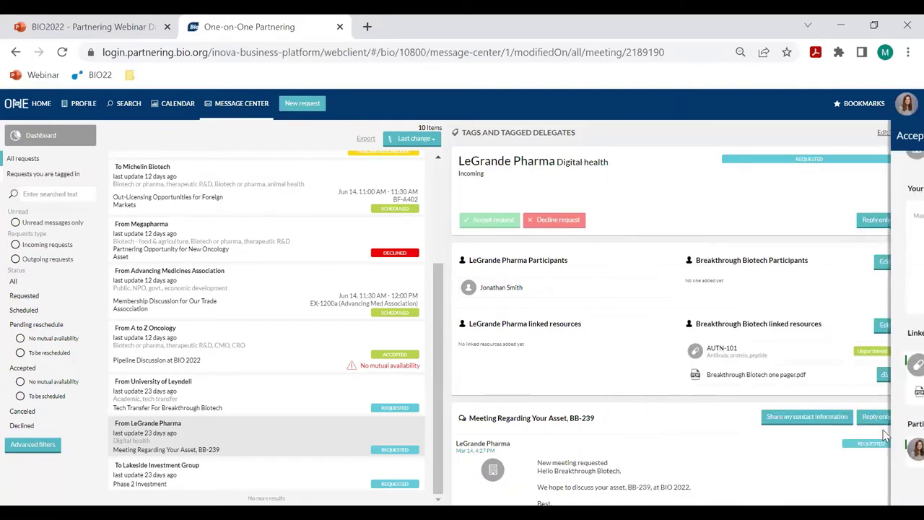
left_click(760, 248)
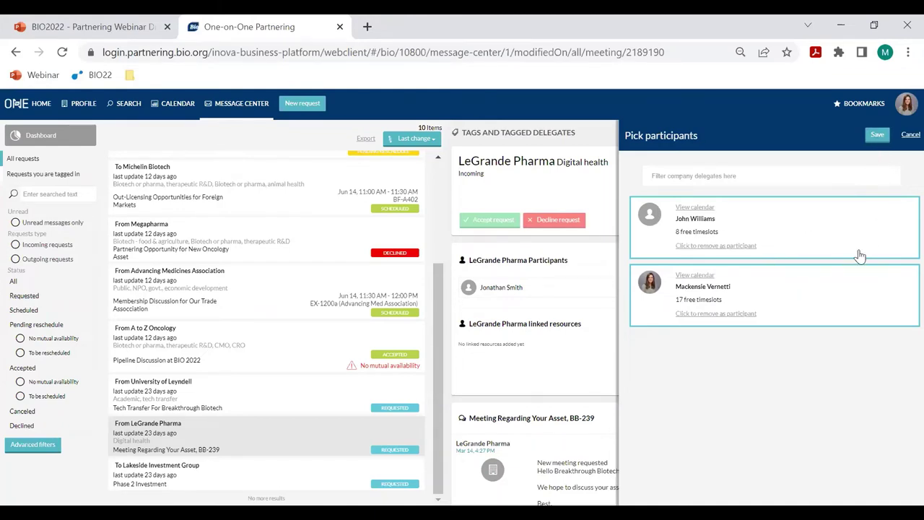
left_click(878, 136)
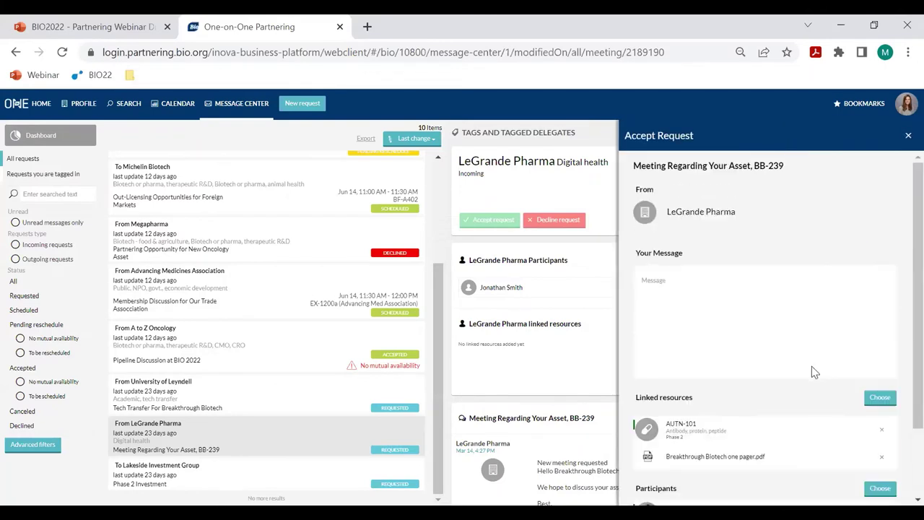
scroll(811, 371, "down", 2)
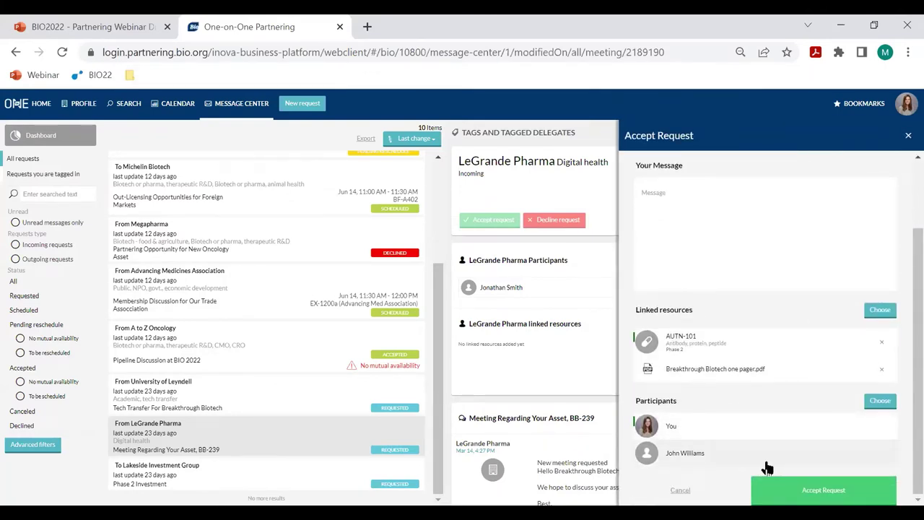
left_click(845, 491)
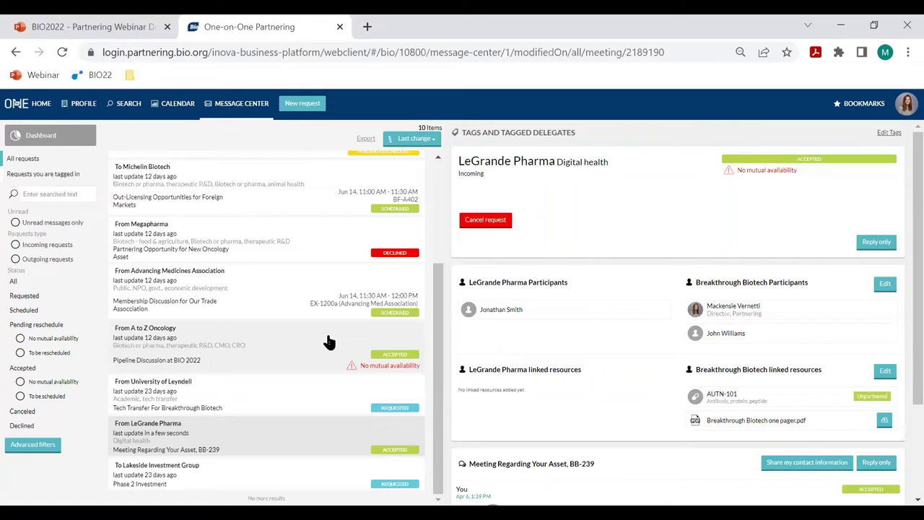
- Review the meeting requests from Megapharma, University of Leyndell, Advancing Medicines Association and A to Z Oncology
left_click(286, 257)
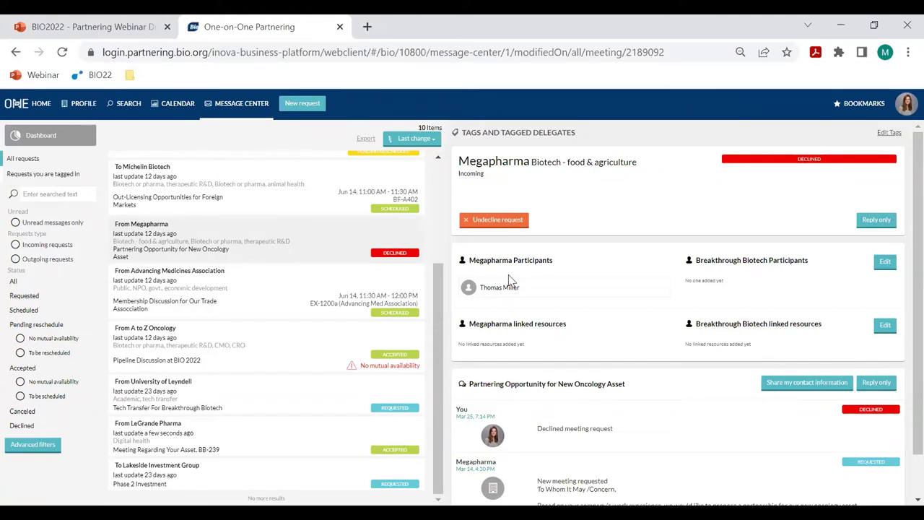
left_click(279, 409)
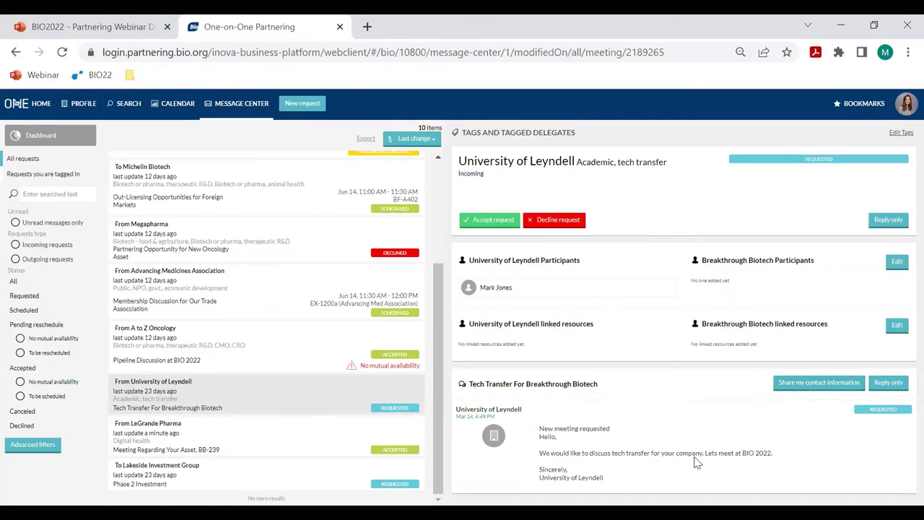
left_click(305, 301)
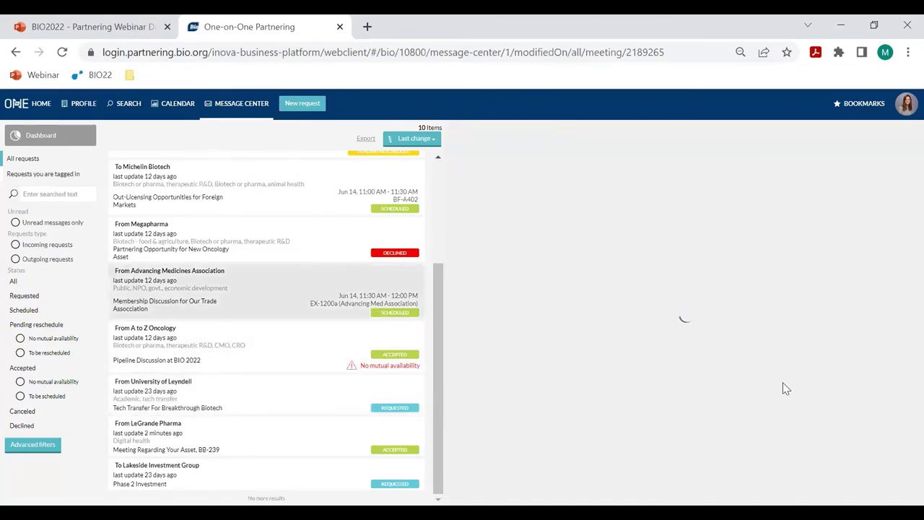
scroll(737, 433, "down", 2)
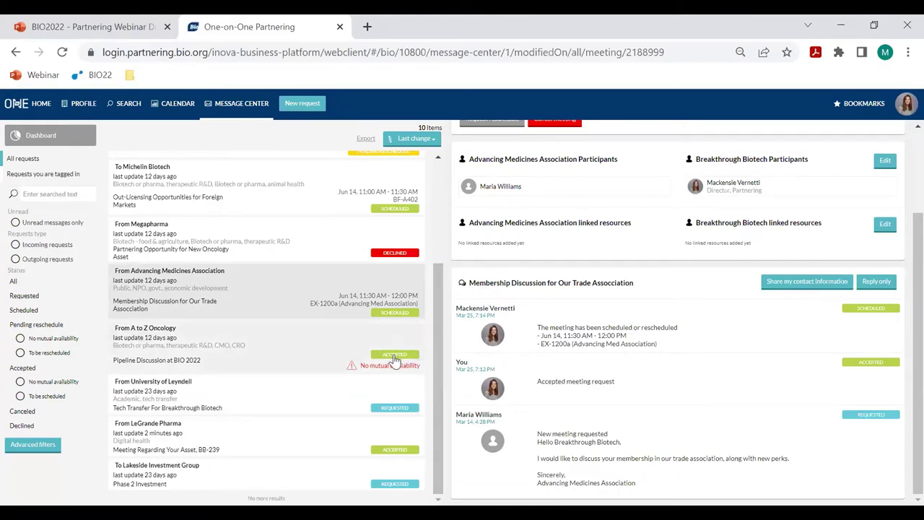
left_click(323, 351)
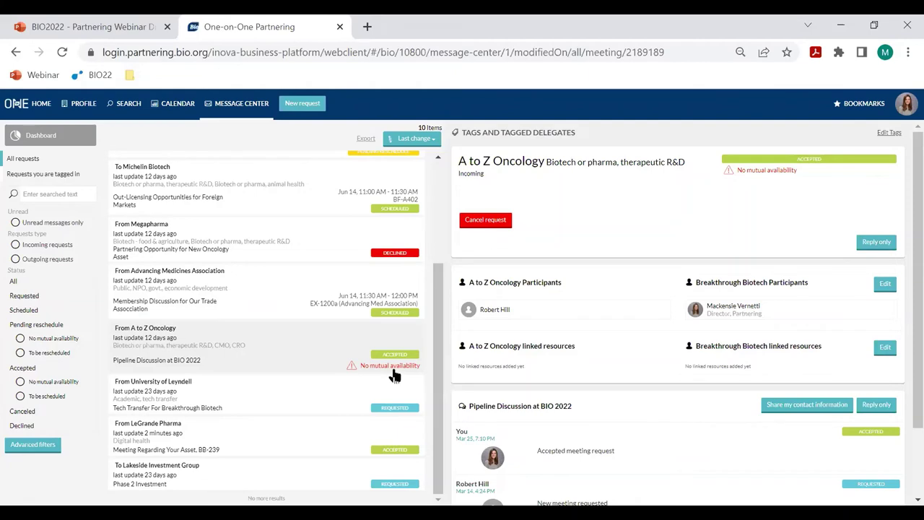
- Submit a reschedule request without a message for the scheduled Advancing Medicines Association meeting
left_click(338, 312)
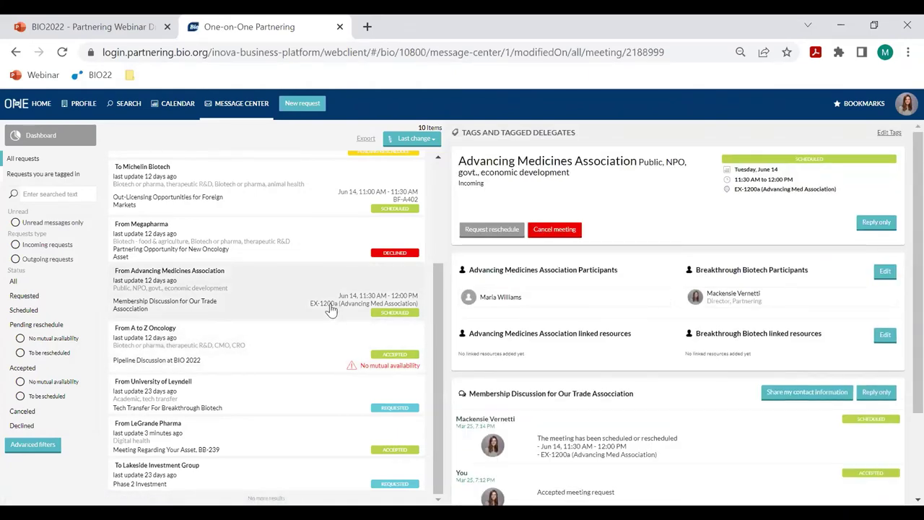
left_click(501, 238)
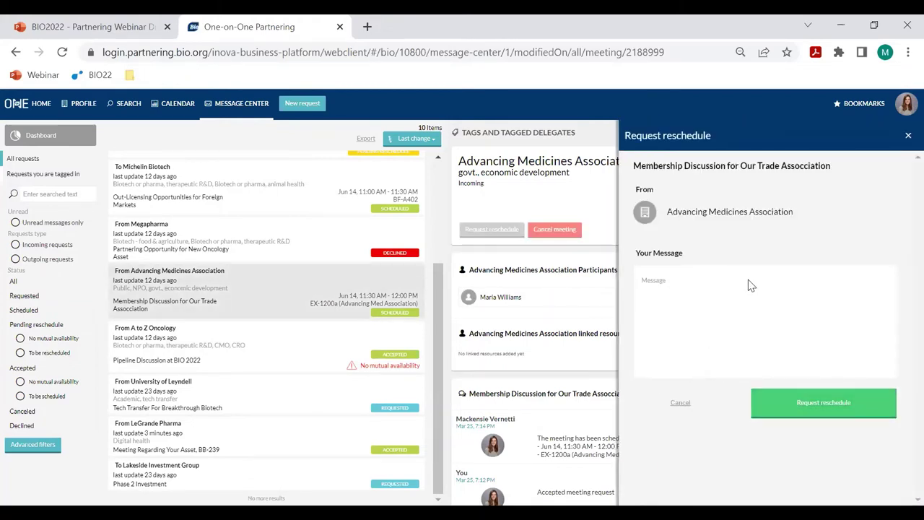
left_click(814, 412)
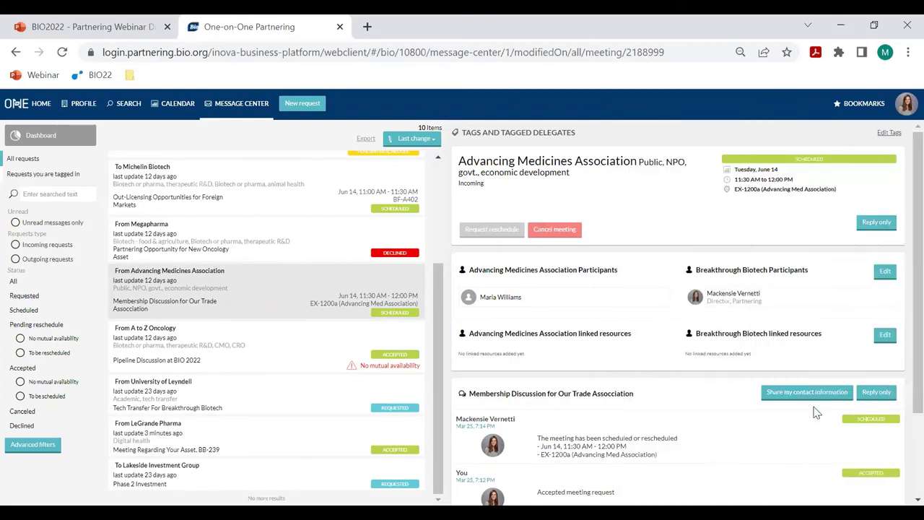